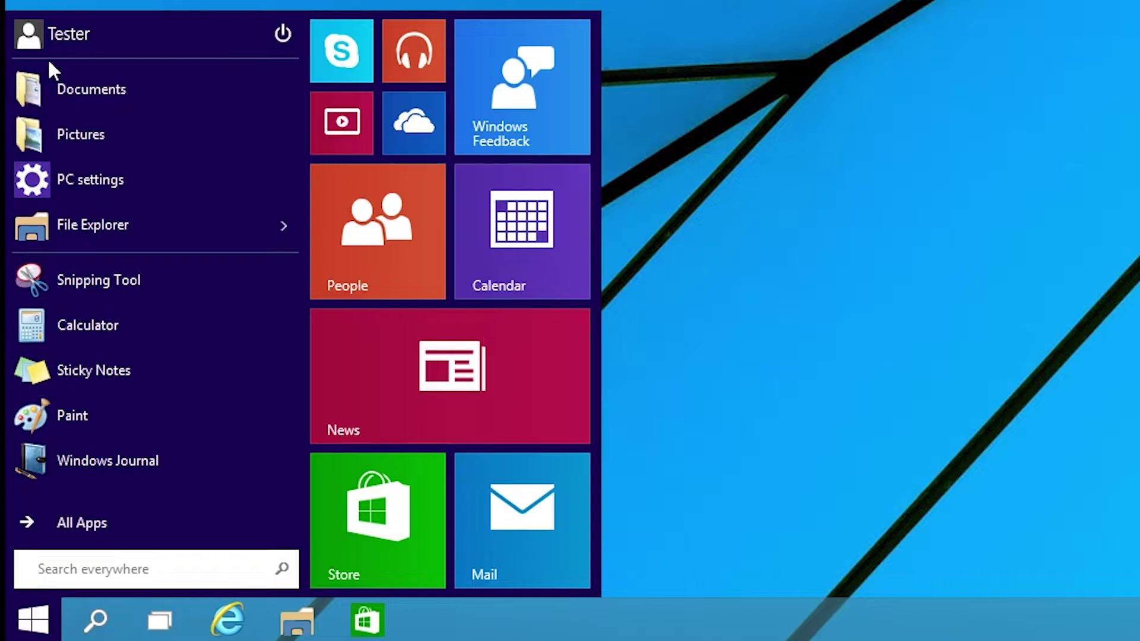
# Open Notepad from the Windows Accessories and write "Hello there people on YouTube. I hope you have a great day".
pyautogui.click(137, 524)
pyautogui.click(138, 524)
pyautogui.click(137, 524)
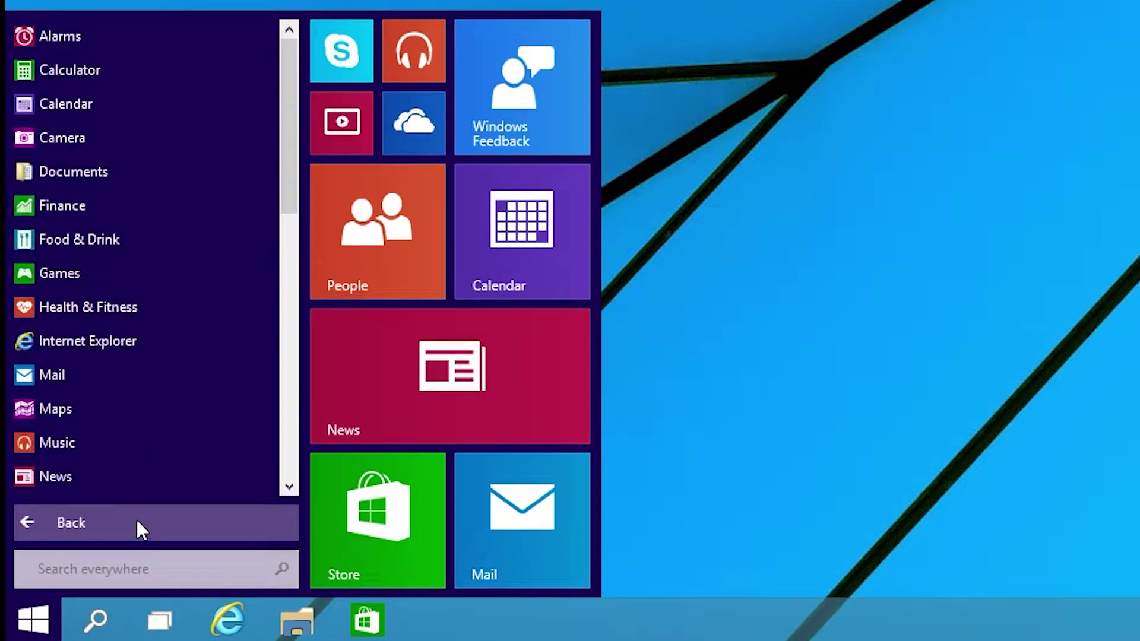
pyautogui.scroll(-5, 128, 409)
pyautogui.click(119, 410)
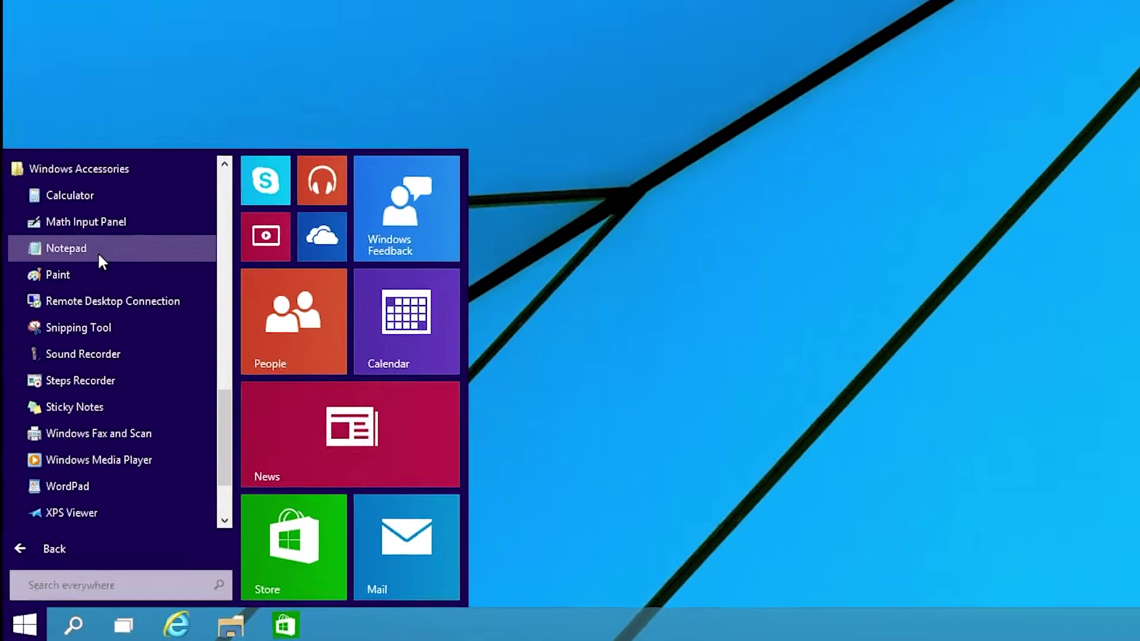
pyautogui.click(126, 144)
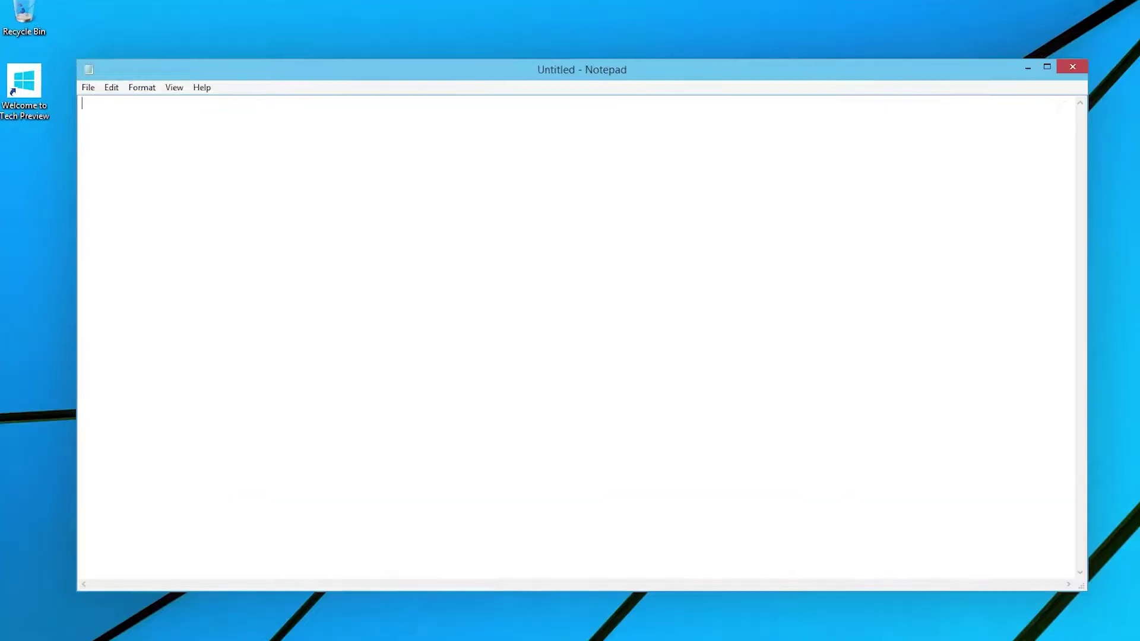
pyautogui.write('Hello there people on YouTube.')
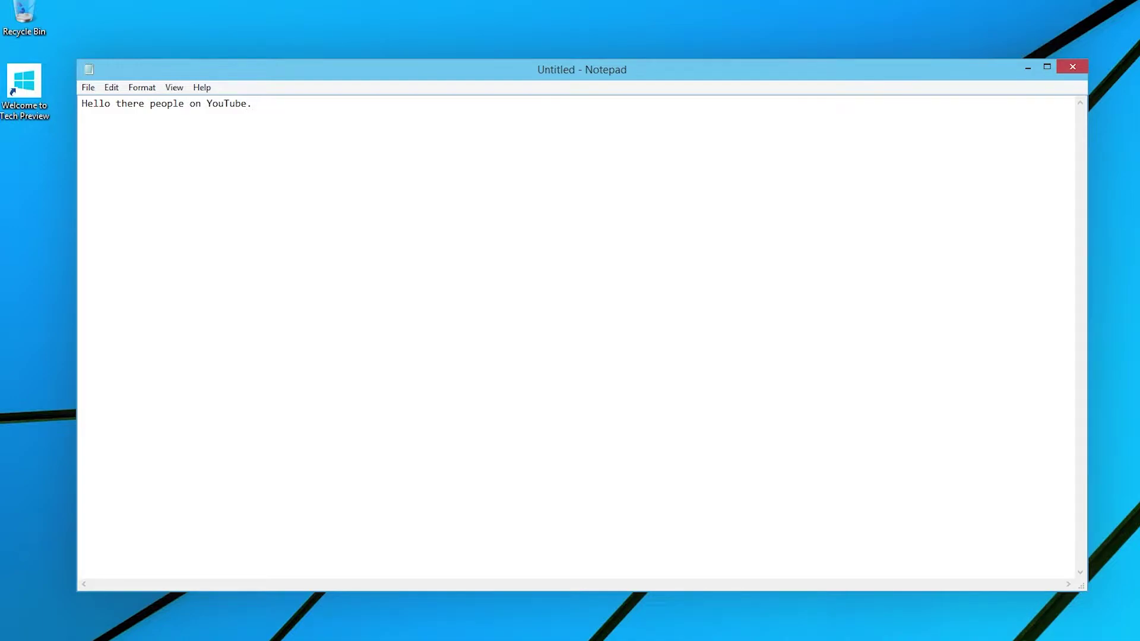
pyautogui.write(' I hope you have a great day')
# Save the note in the Documents folder as "Text file" and close Notepad.
pyautogui.click(88, 87)
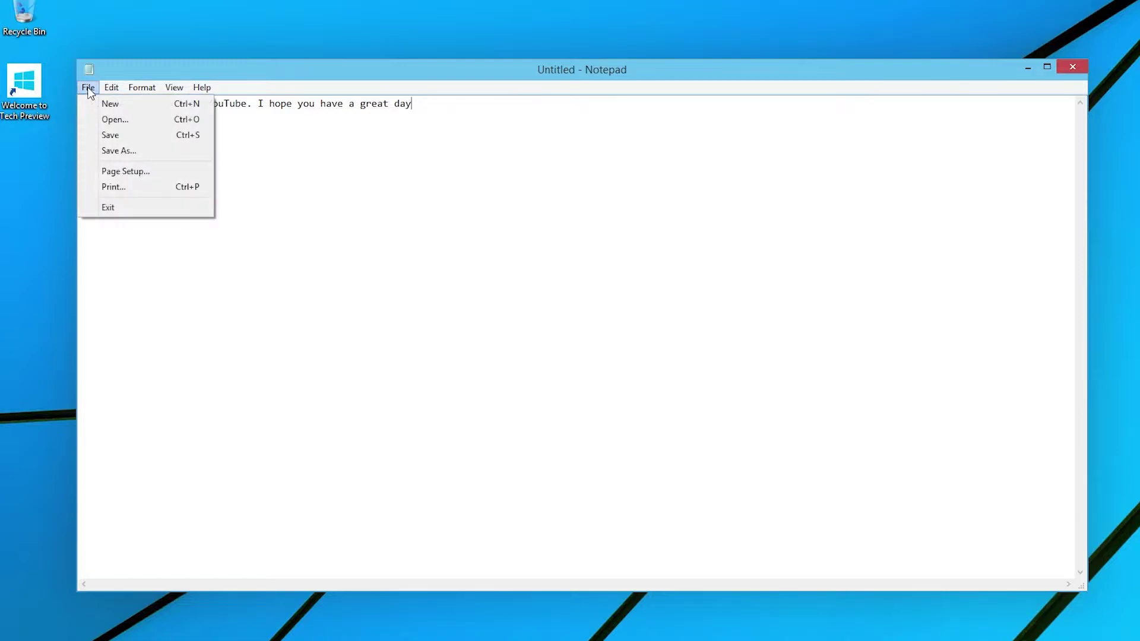
pyautogui.click(110, 135)
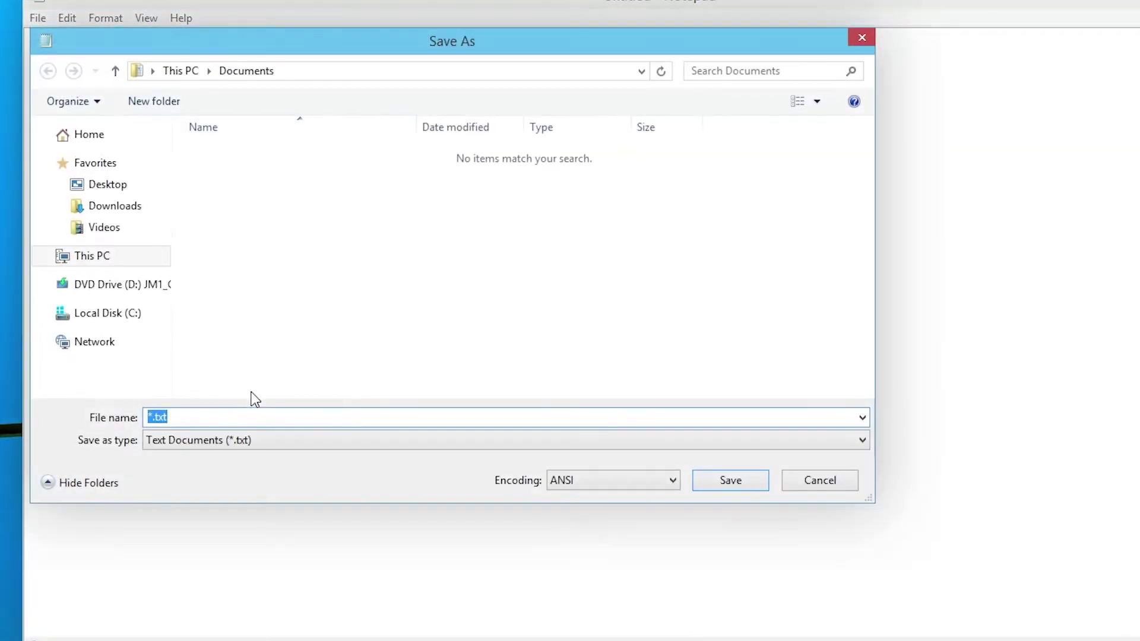
pyautogui.write('Tes')
pyautogui.press('Return')
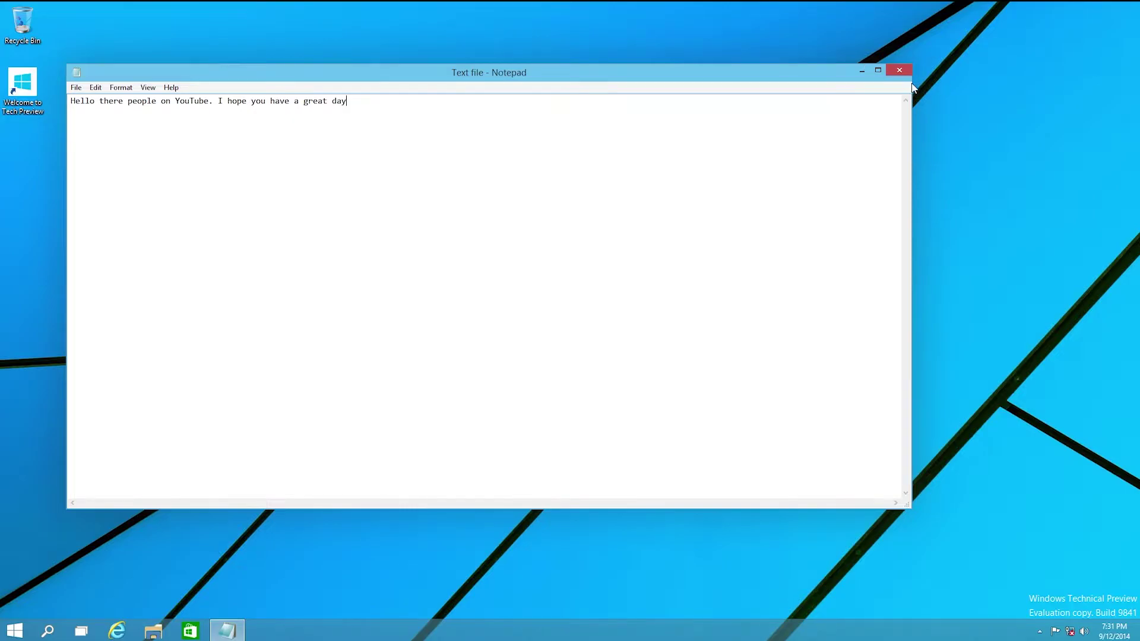
pyautogui.click(900, 70)
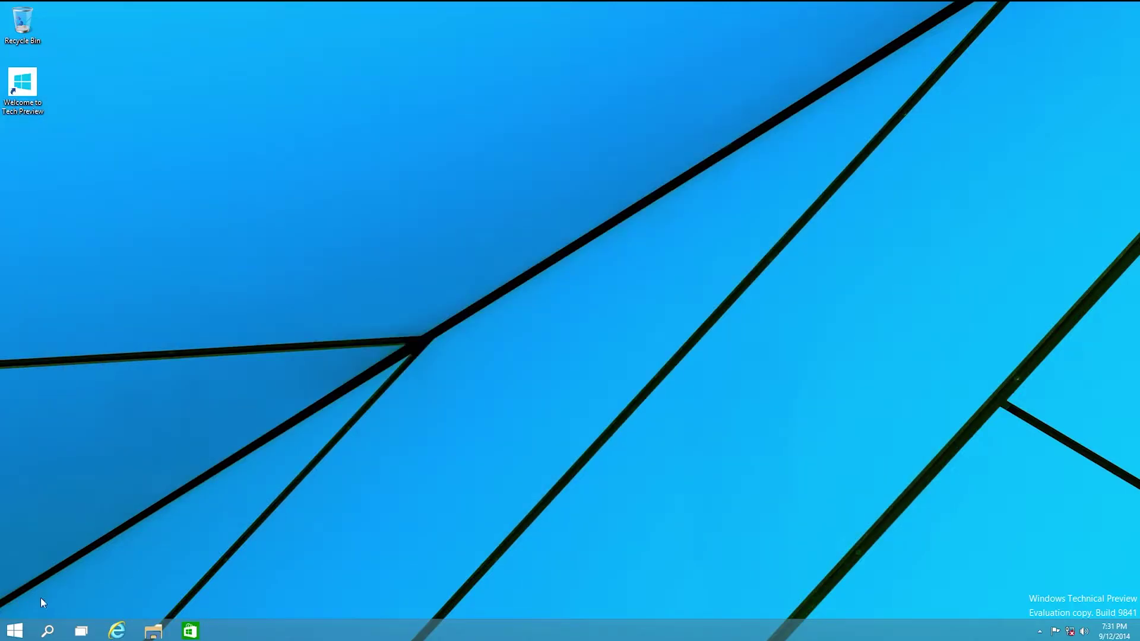
# Open the saved "Text file" from the Documents folder to check its contents, and close it.
pyautogui.click(14, 631)
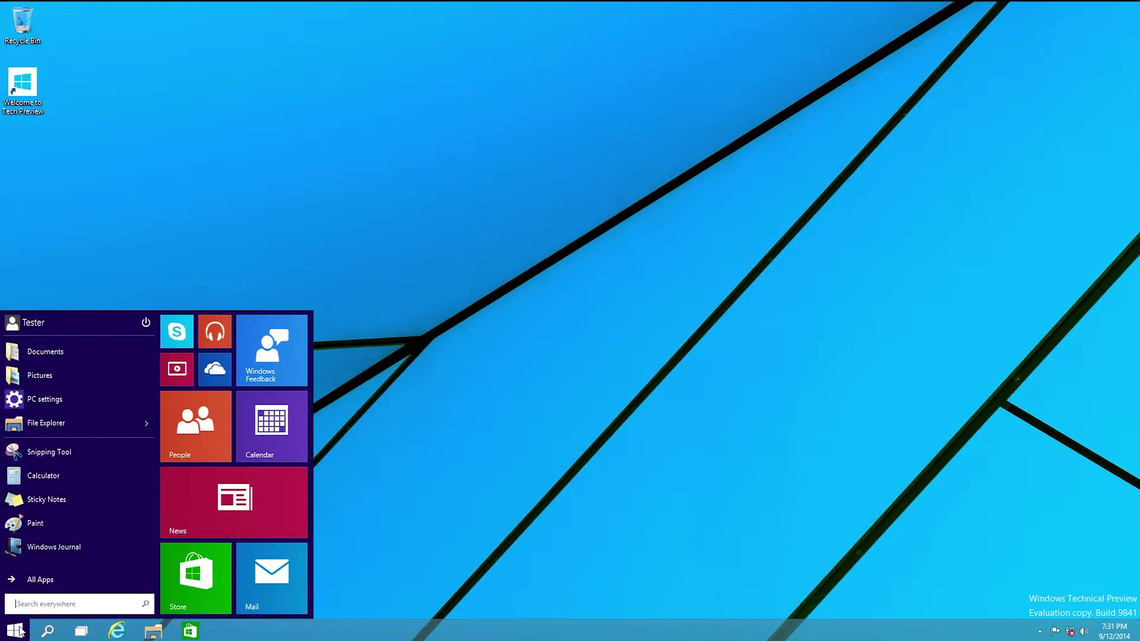
pyautogui.click(72, 357)
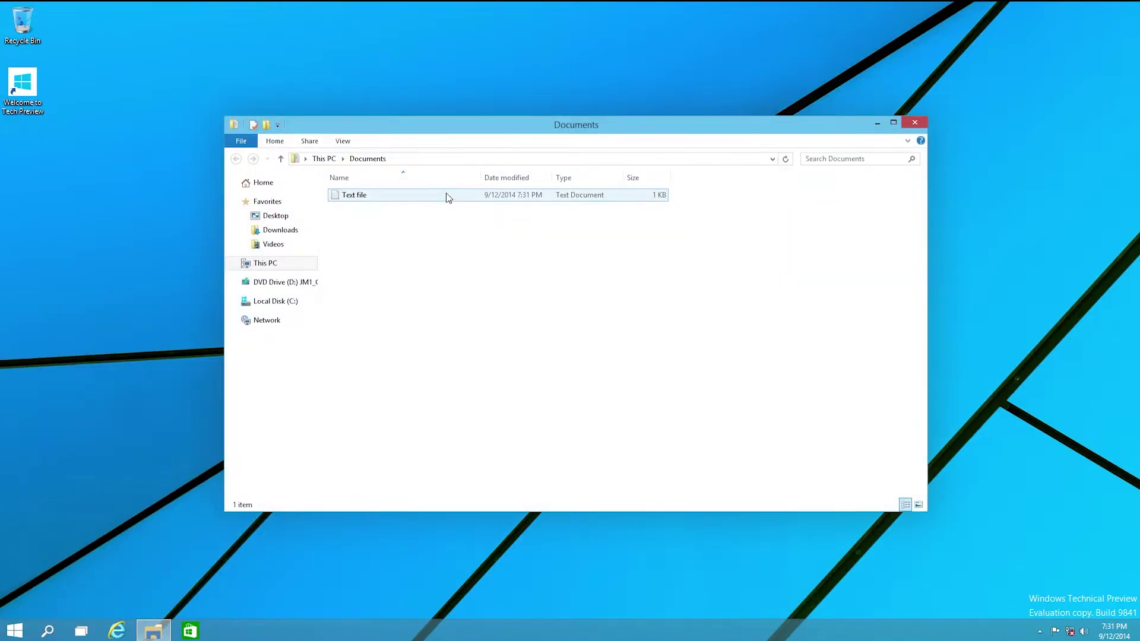
pyautogui.doubleClick(447, 195)
pyautogui.moveTo(390, 70); pyautogui.dragTo(542, 126)
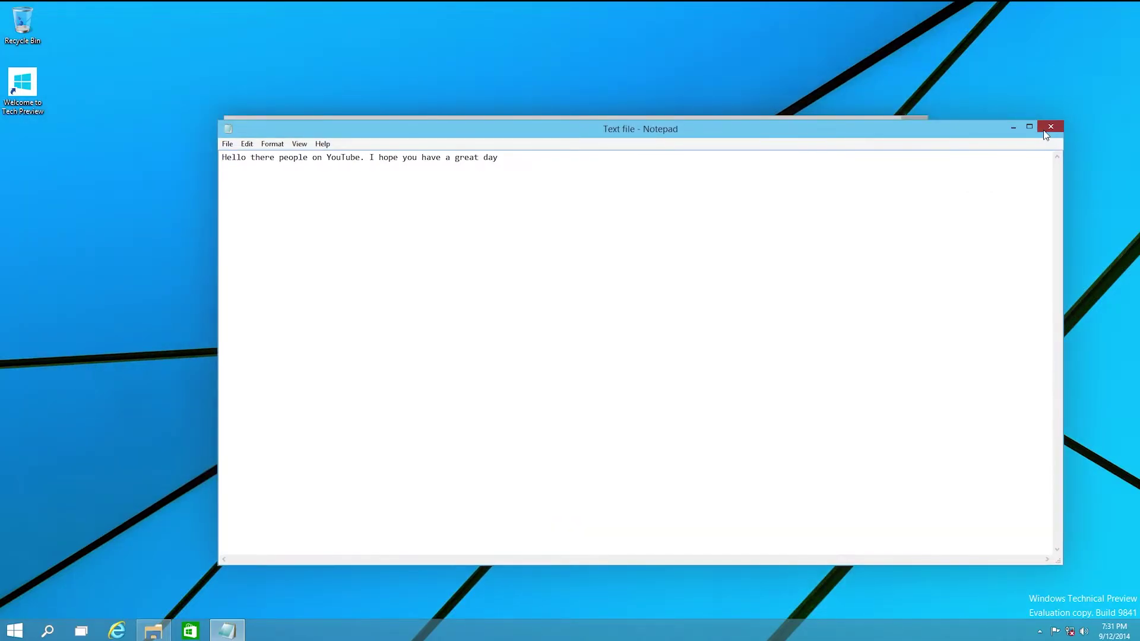
pyautogui.click(1043, 130)
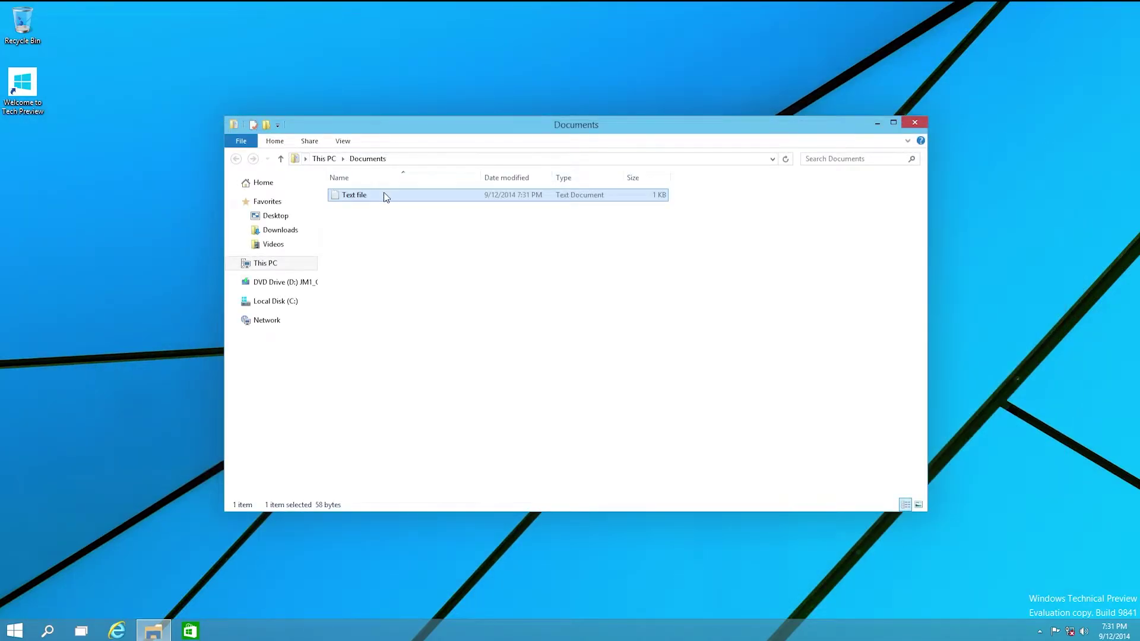
# Delete "Text file" from the Documents folder and close the File Explorer window.
pyautogui.press('Delete')
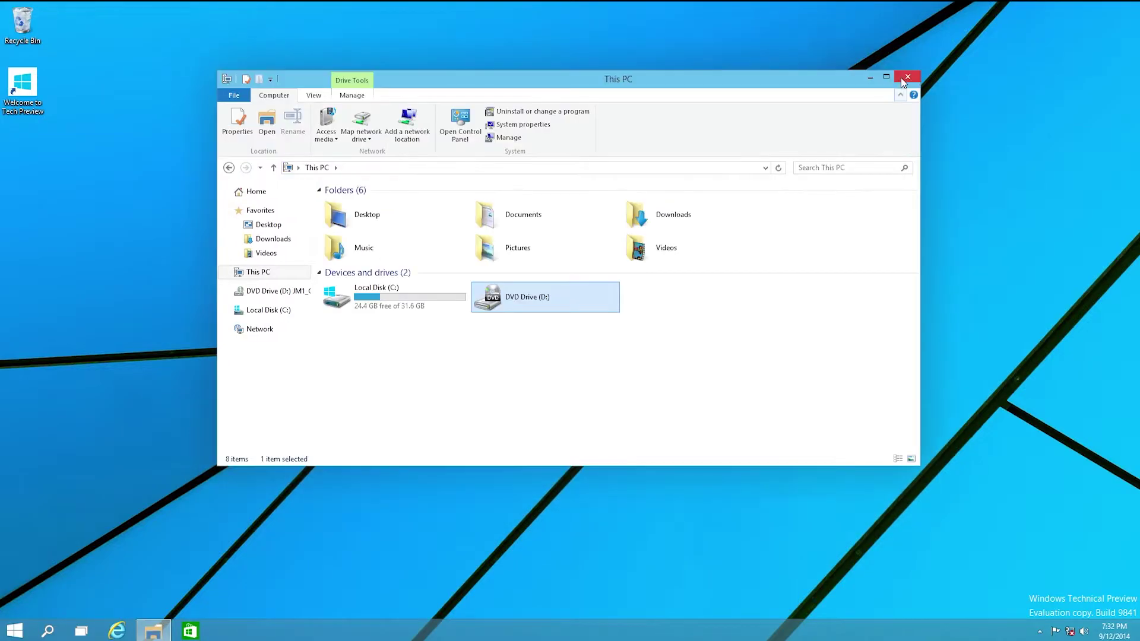
pyautogui.click(902, 78)
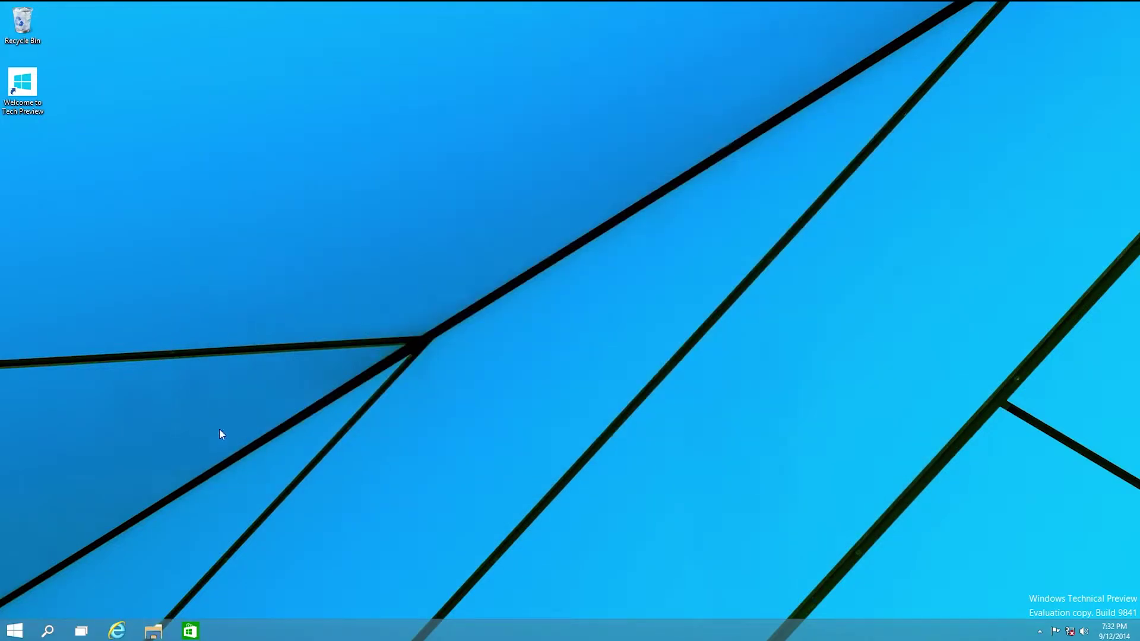
# In the desktop's Personalization settings, set the background to the second Lines and colors picture, the blue and turquoise one, and save it.
pyautogui.rightClick(525, 276)
pyautogui.click(585, 396)
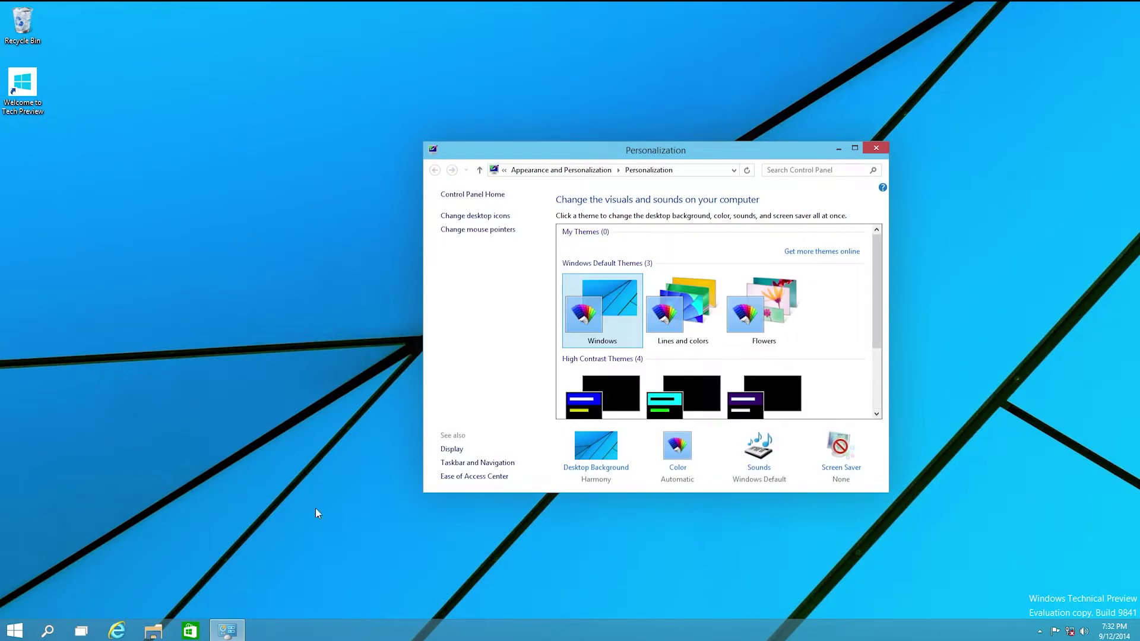
pyautogui.moveTo(424, 494); pyautogui.dragTo(180, 564)
pyautogui.click(369, 539)
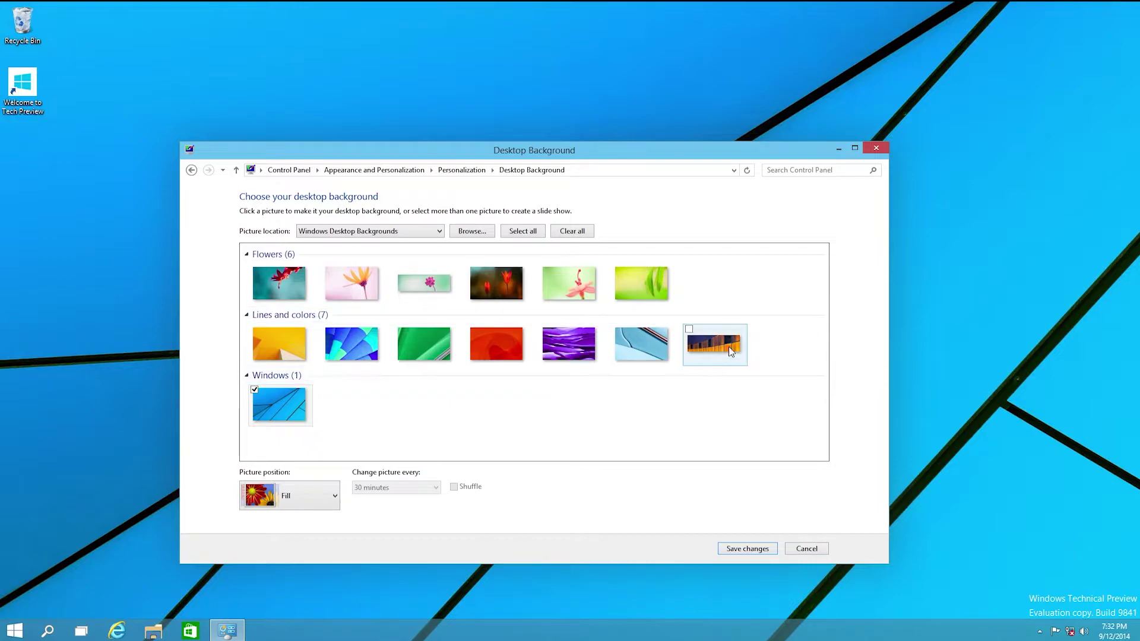
pyautogui.click(359, 346)
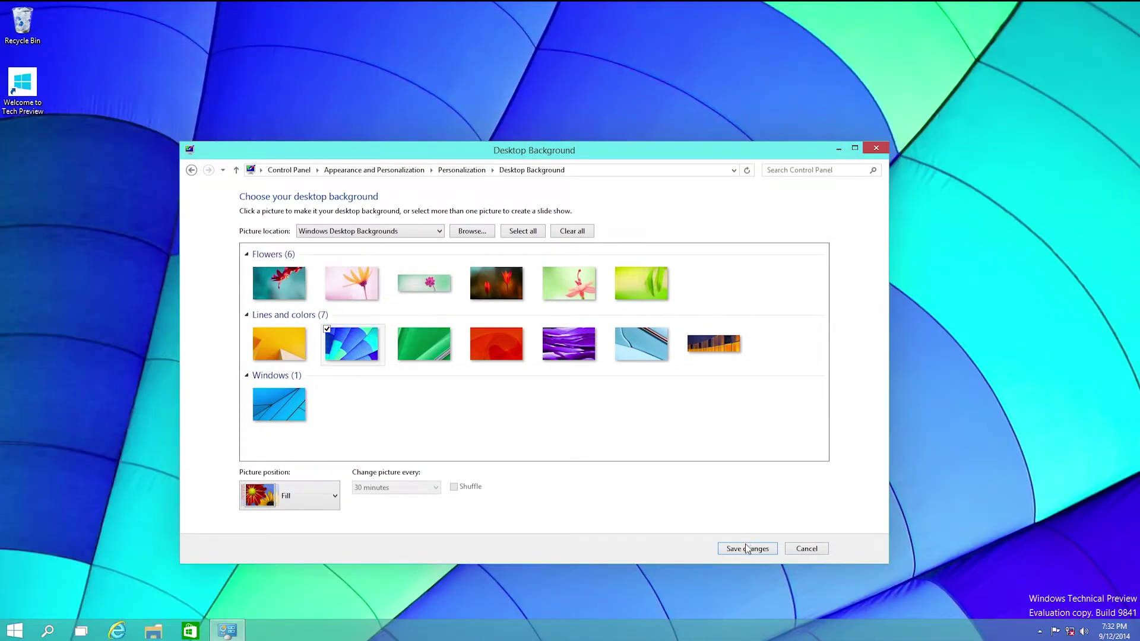
pyautogui.click(747, 548)
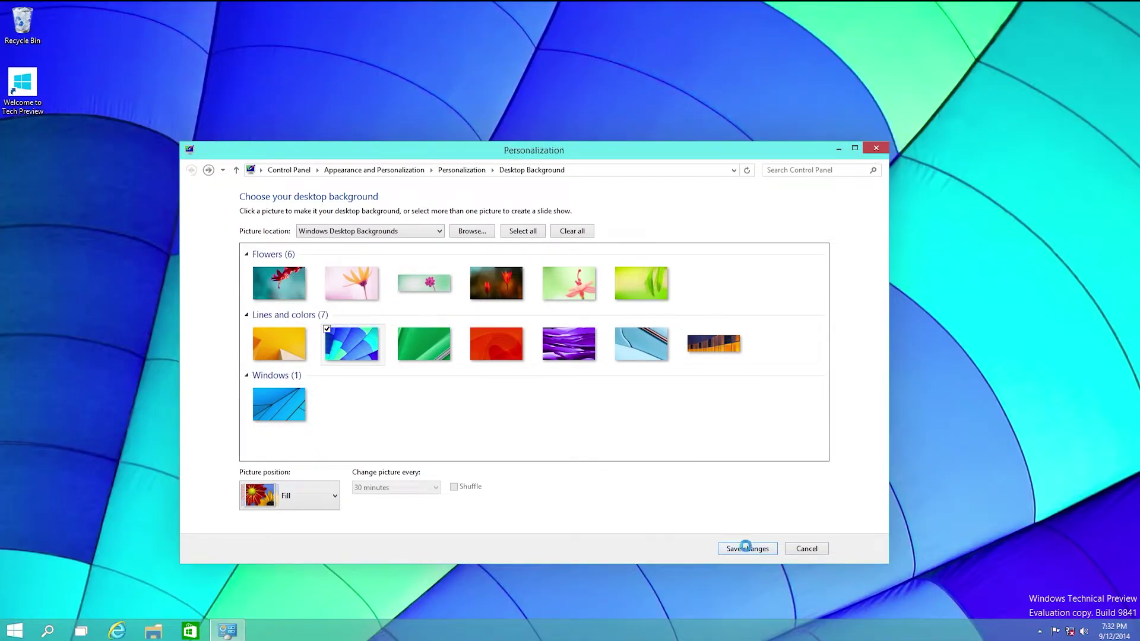
# Change the window and taskbar color to yellow, lower its saturation slightly, shift its hue a little towards green, and save the changes.
pyautogui.click(527, 539)
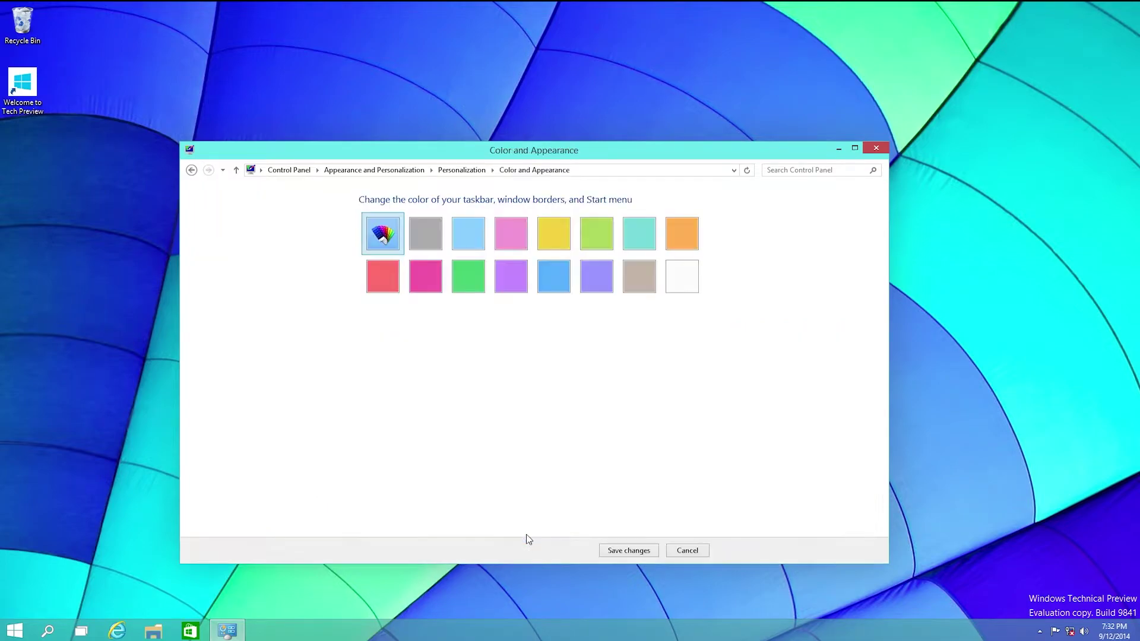
pyautogui.click(561, 227)
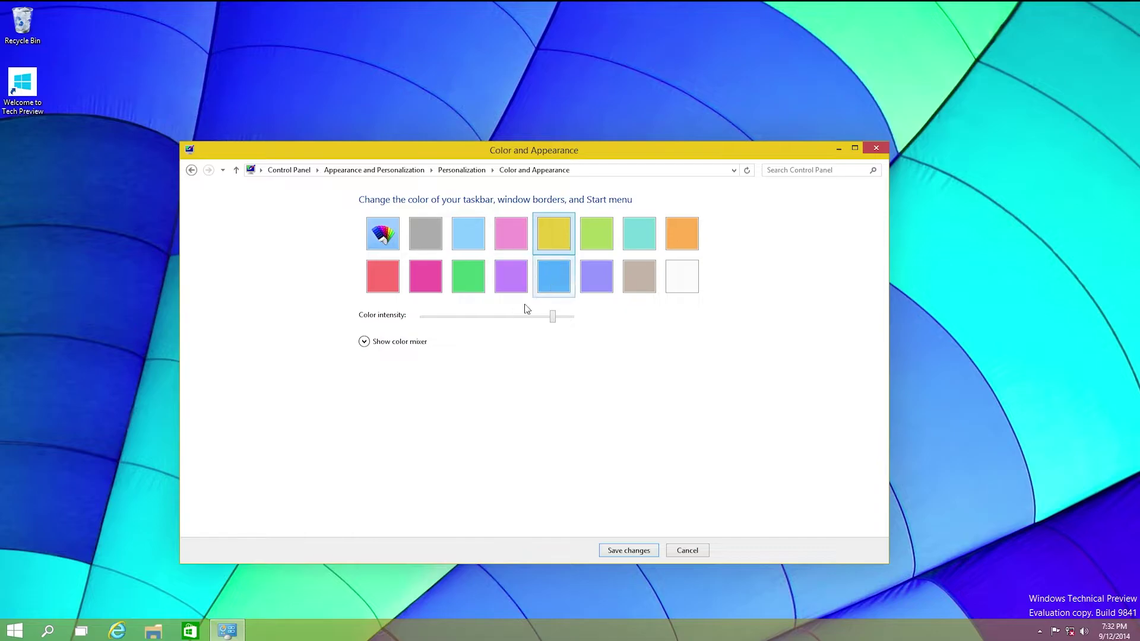
pyautogui.click(413, 343)
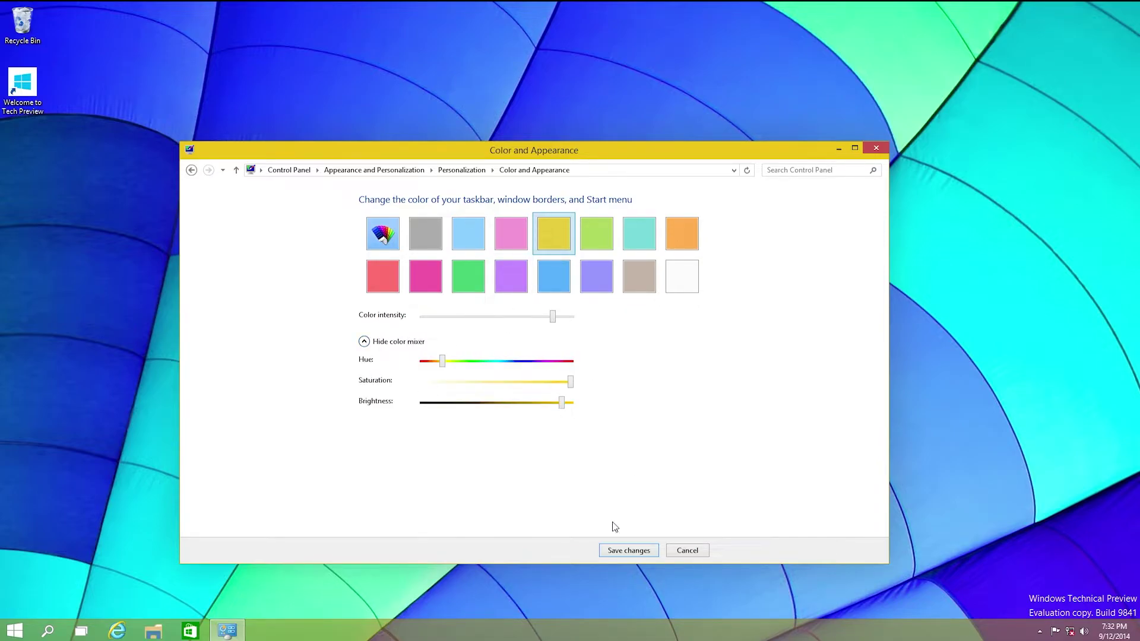
pyautogui.moveTo(570, 385)
pyautogui.mouseDown()
pyautogui.moveTo(509, 383)
pyautogui.moveTo(548, 383)
pyautogui.mouseUp()
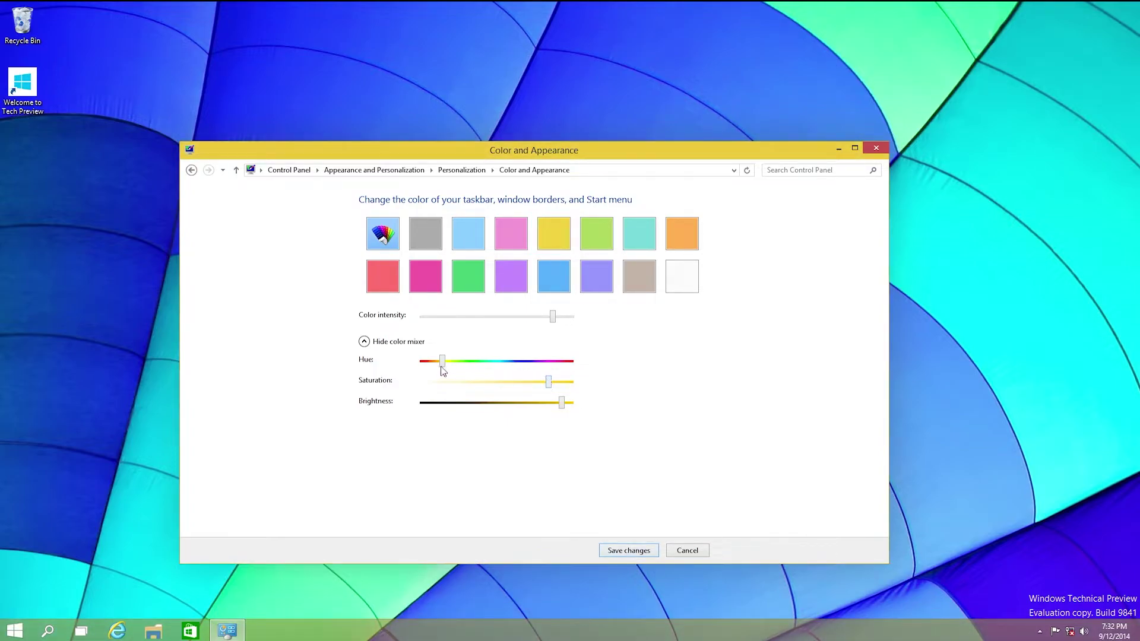
pyautogui.moveTo(445, 363); pyautogui.dragTo(452, 363)
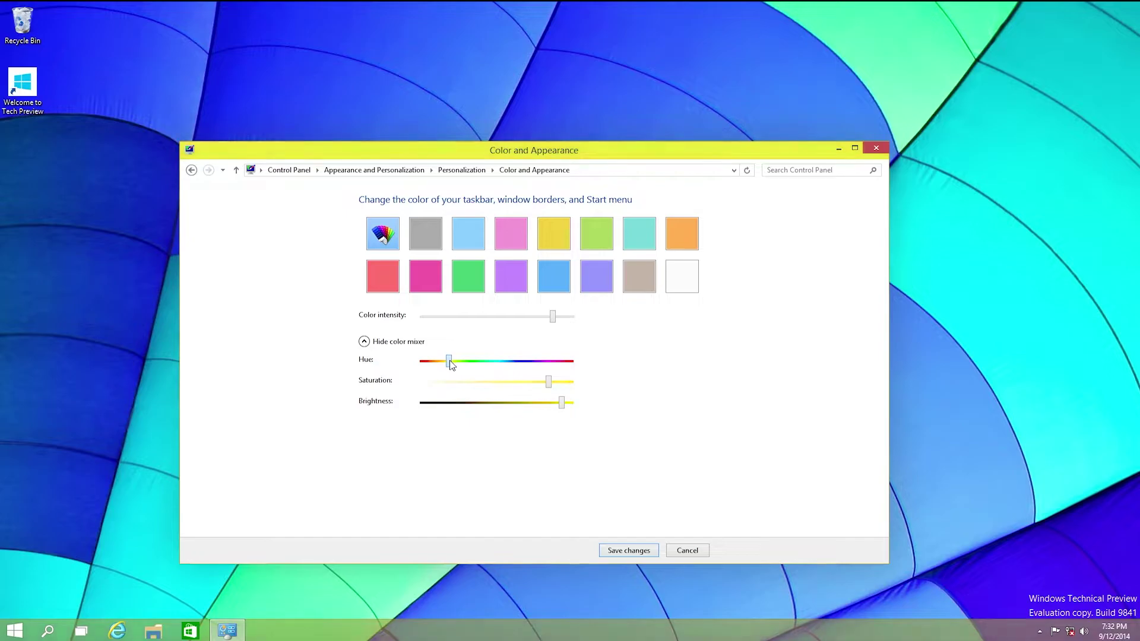
pyautogui.click(631, 550)
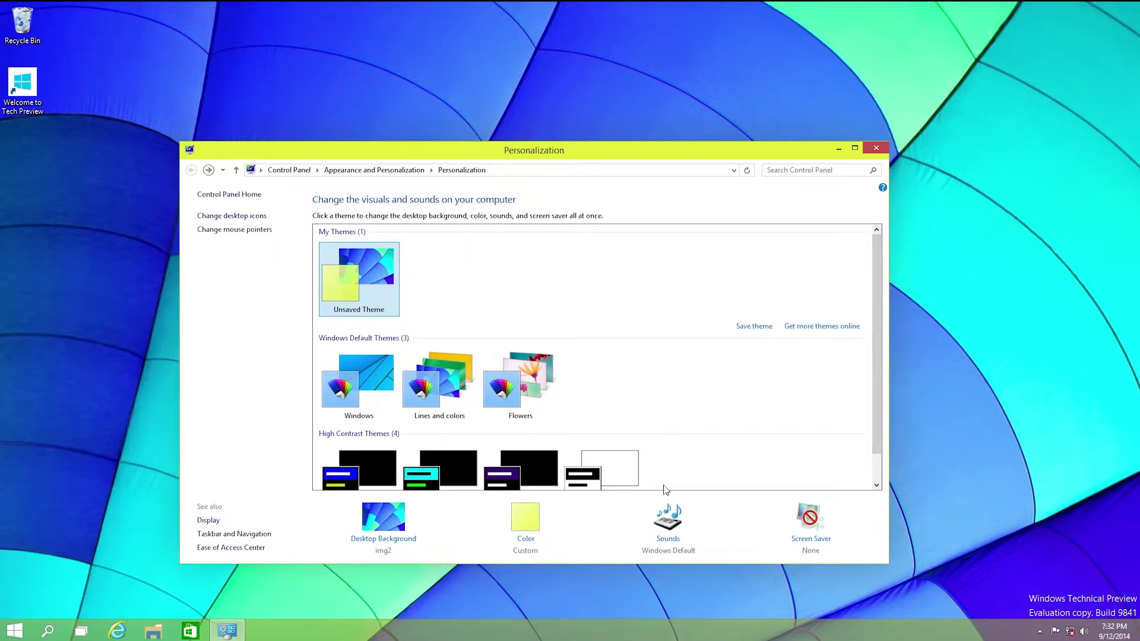
# Examine the sounds assigned to the Windows program events, from Asterisk through Instant Message Notification, and close the Sound settings.
pyautogui.click(667, 538)
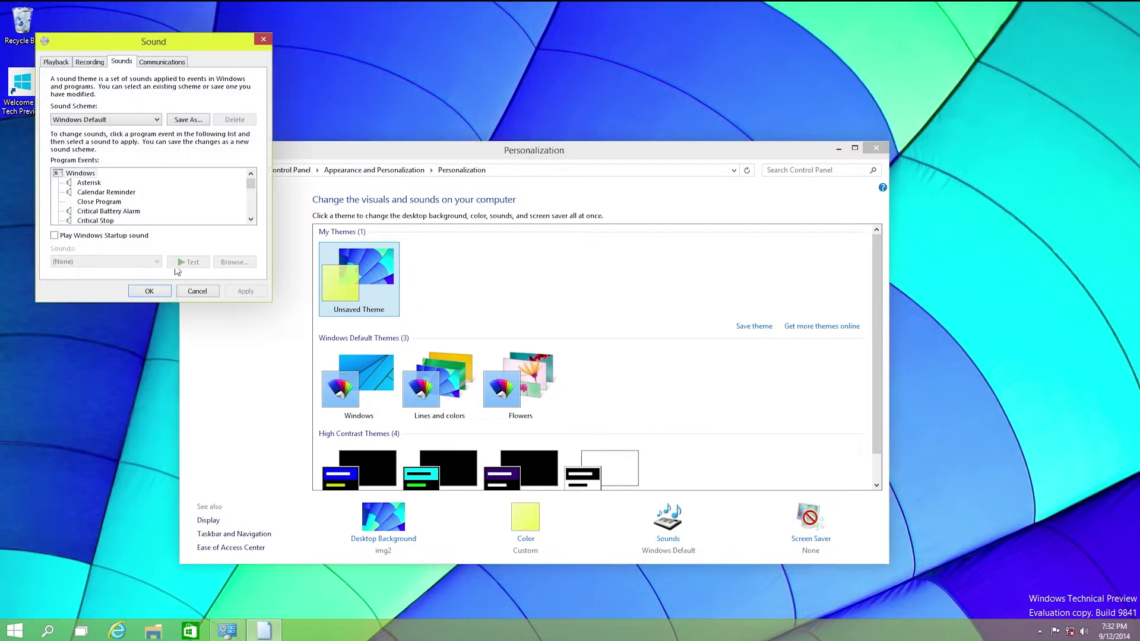
pyautogui.click(91, 183)
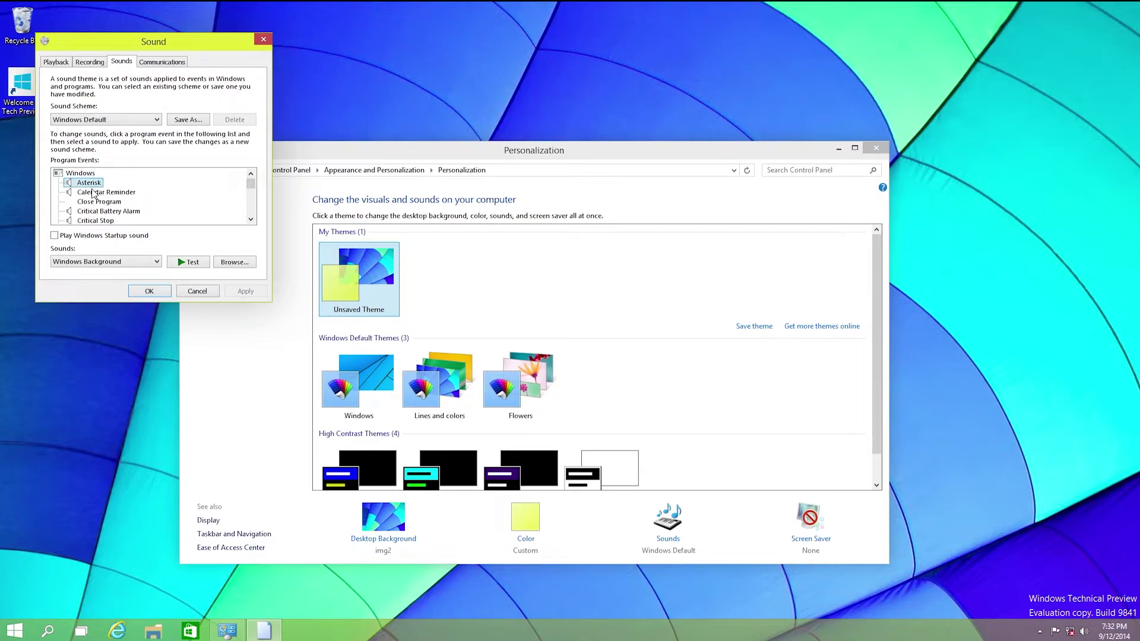
pyautogui.click(91, 193)
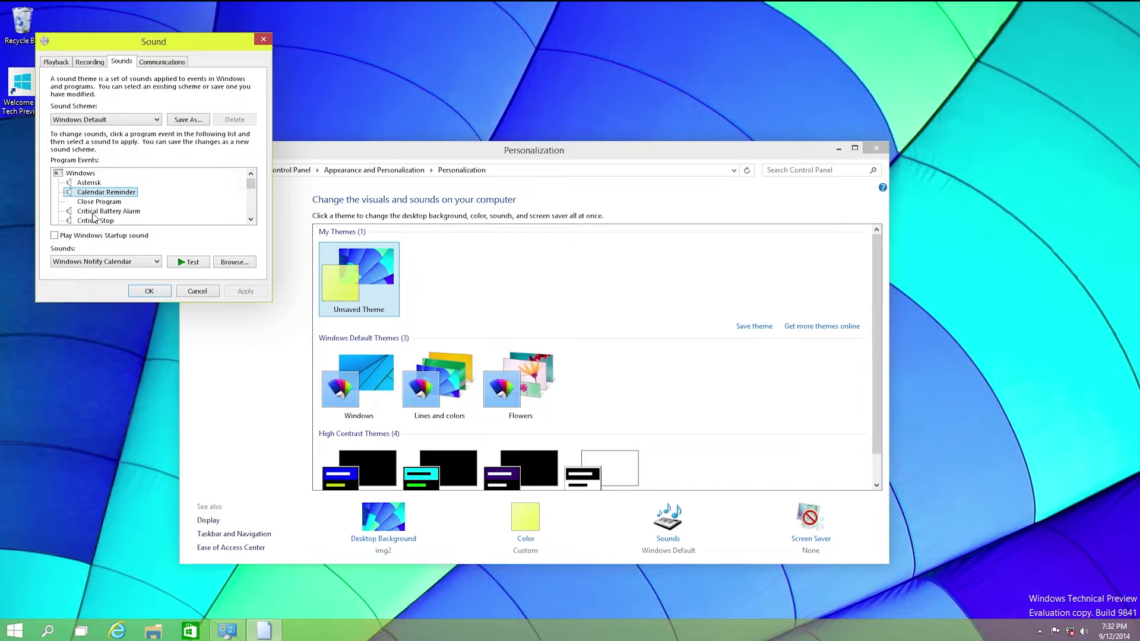
pyautogui.click(94, 213)
pyautogui.click(94, 221)
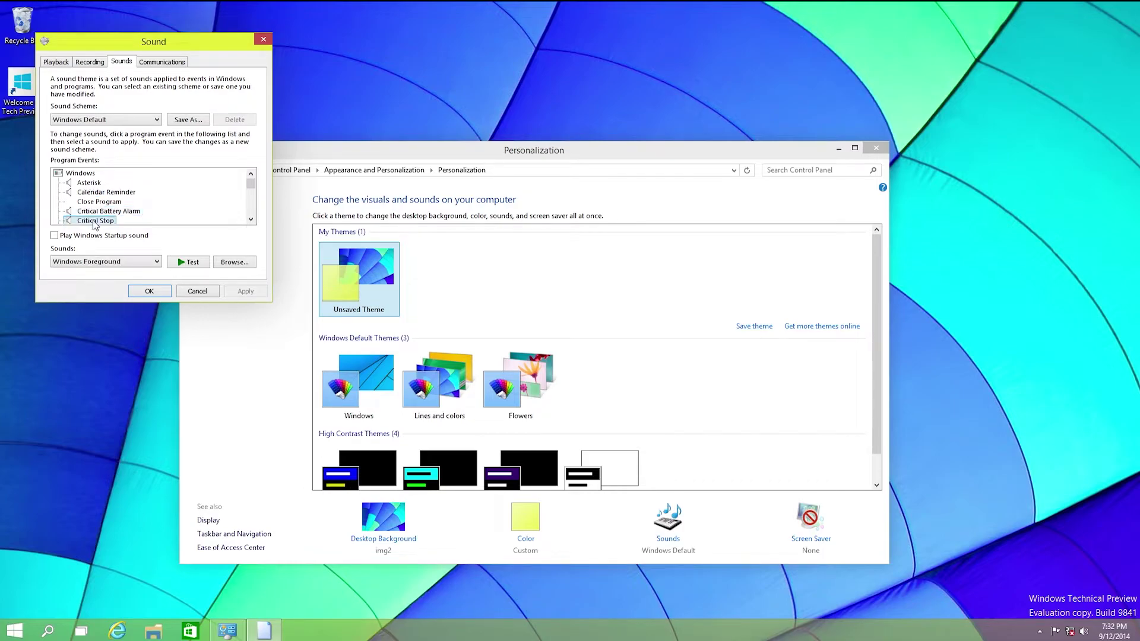
pyautogui.click(251, 219)
pyautogui.click(251, 220)
pyautogui.doubleClick(251, 220)
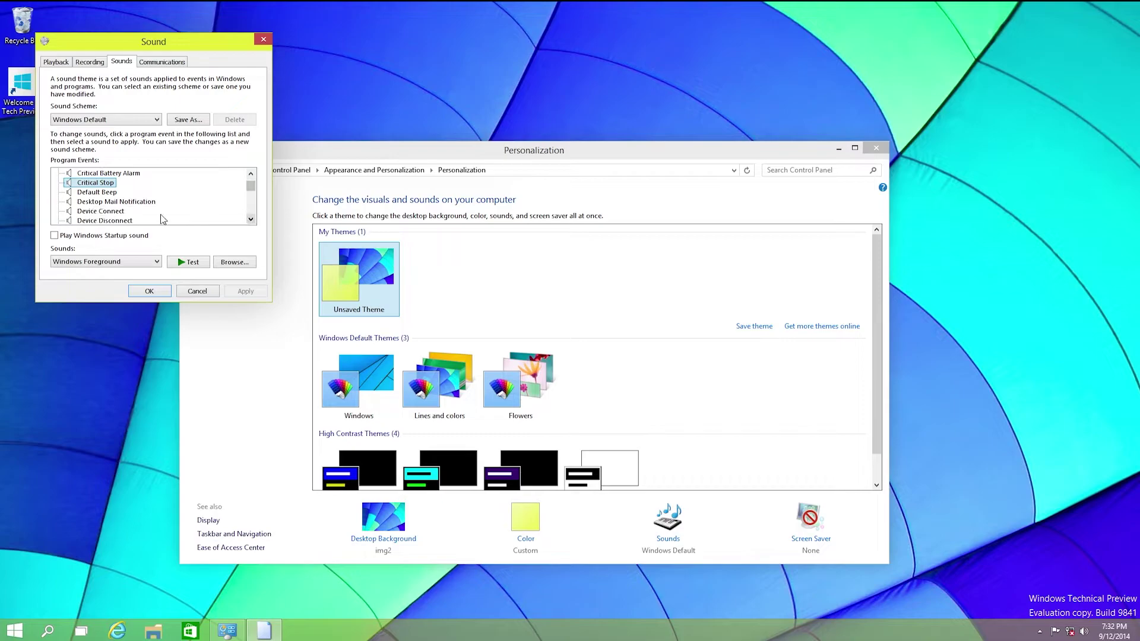
pyautogui.click(107, 192)
pyautogui.click(112, 202)
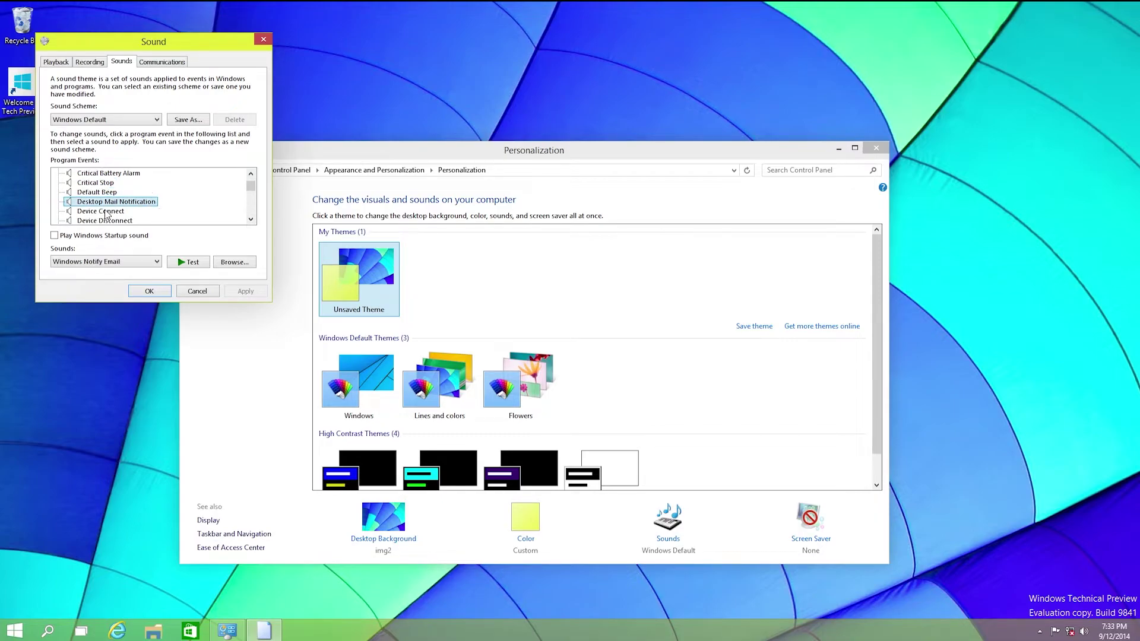
pyautogui.click(107, 213)
pyautogui.click(105, 222)
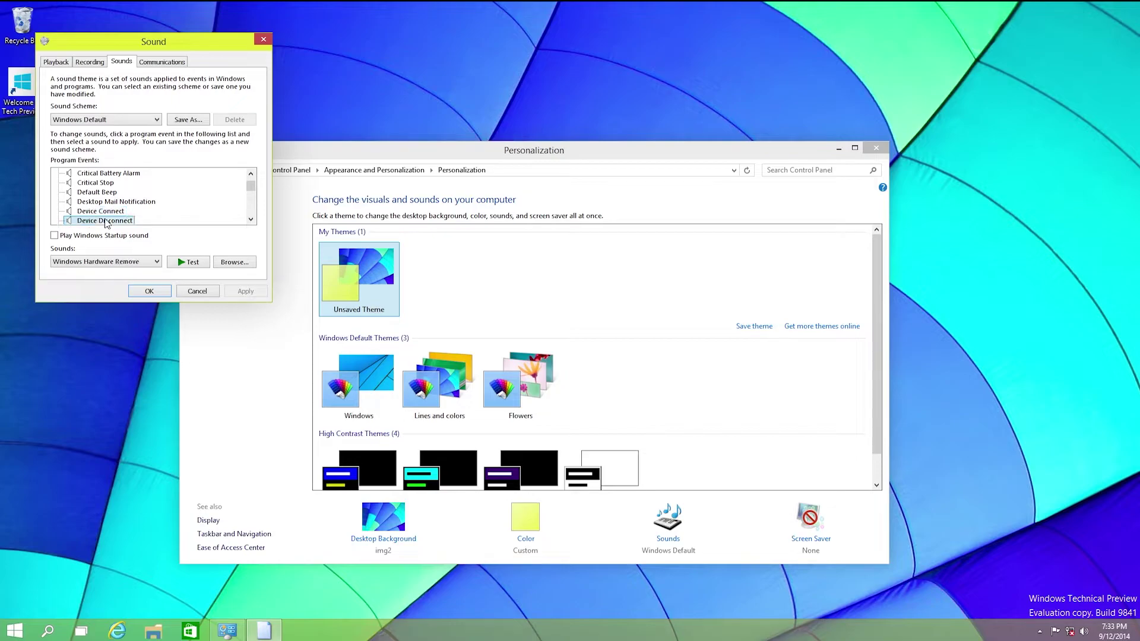
pyautogui.tripleClick(251, 219)
pyautogui.click(139, 202)
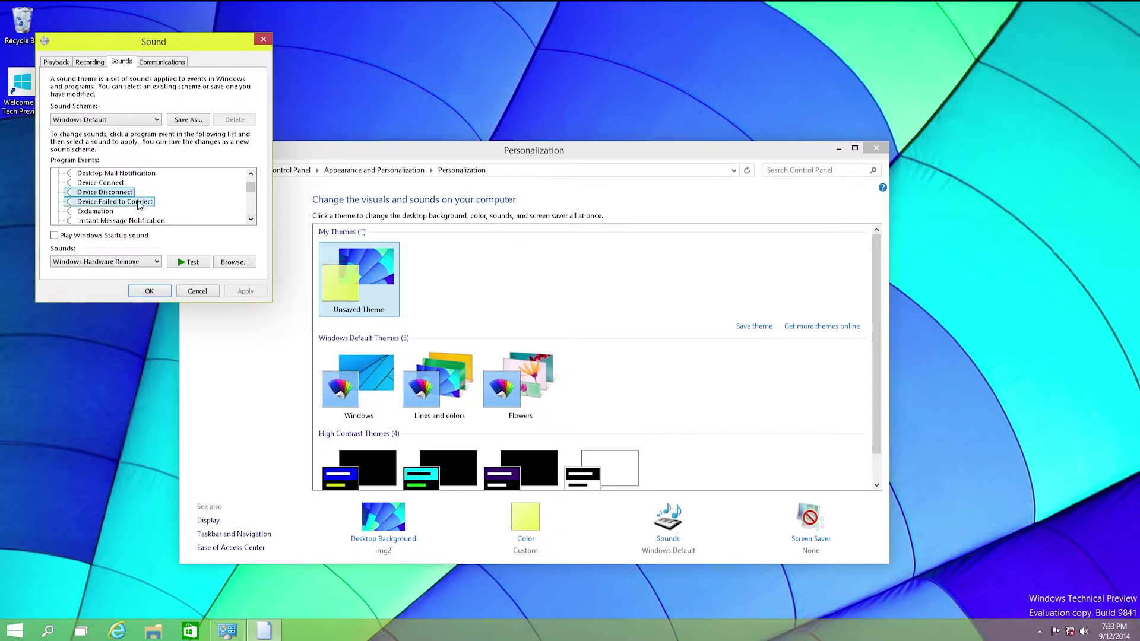
pyautogui.click(94, 212)
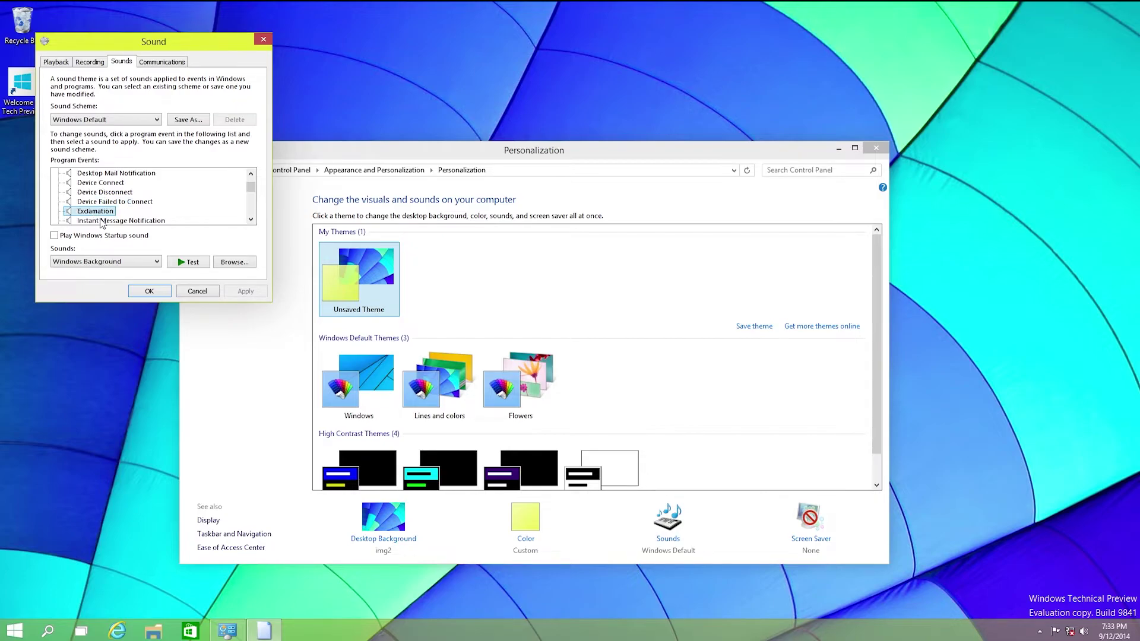
pyautogui.click(101, 222)
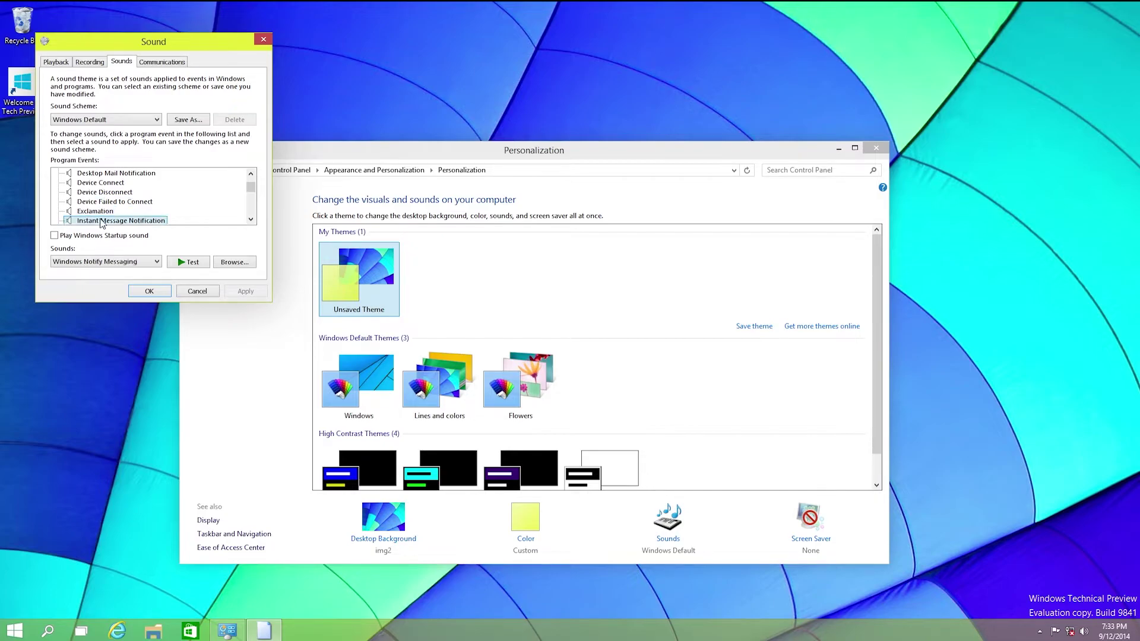
pyautogui.click(149, 291)
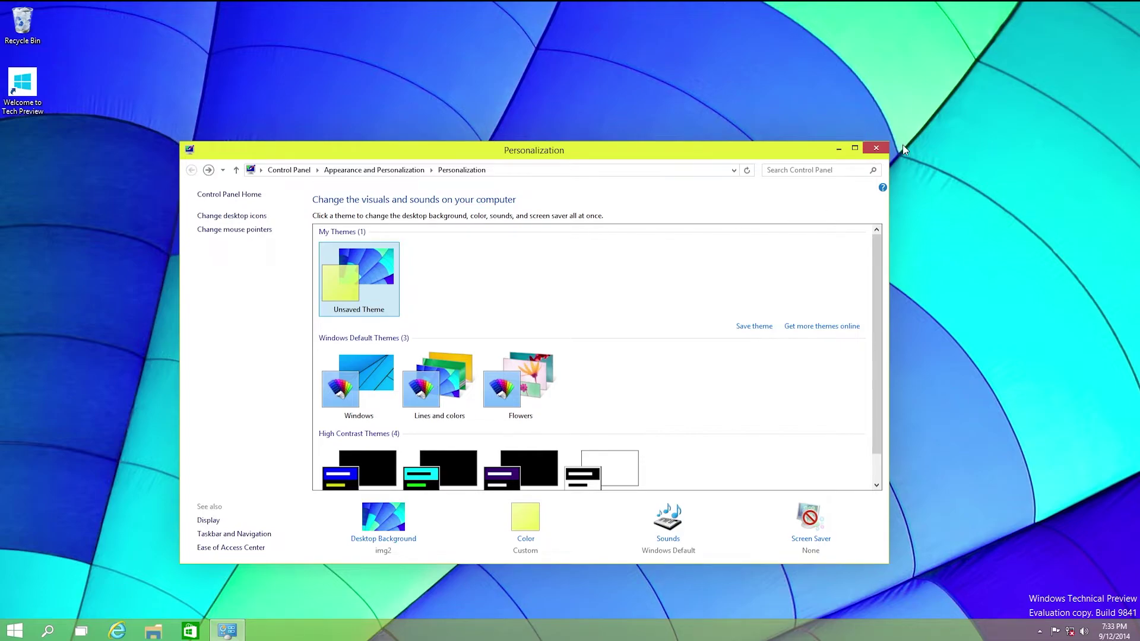
# Close the Personalization window and open the desktop Calculator listed in the Start menu.
pyautogui.click(875, 150)
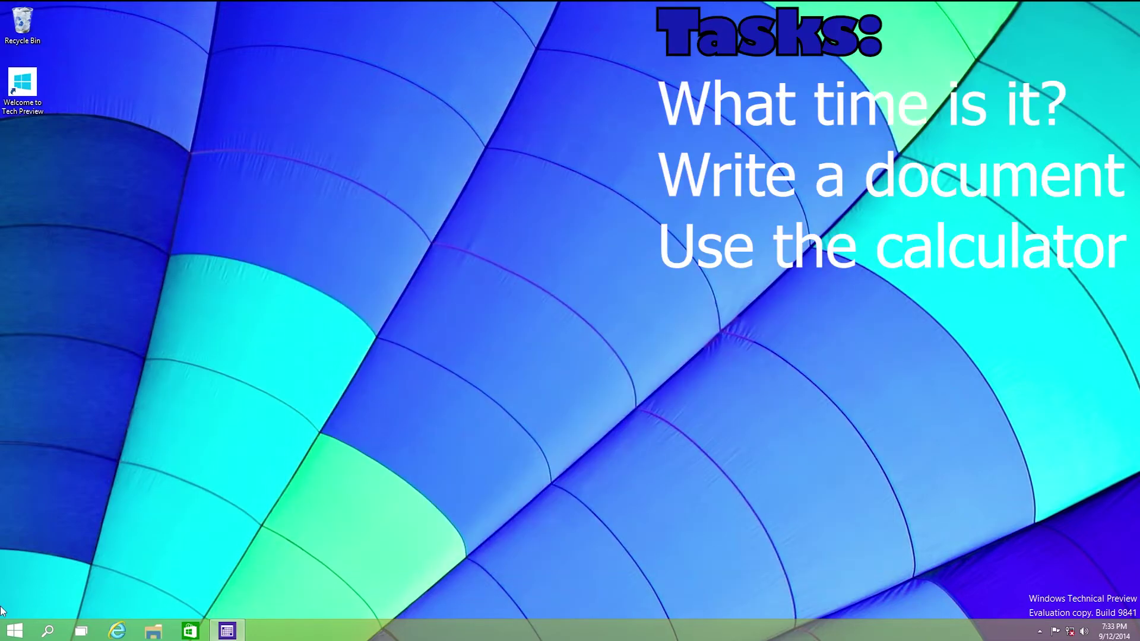
pyautogui.press('super')
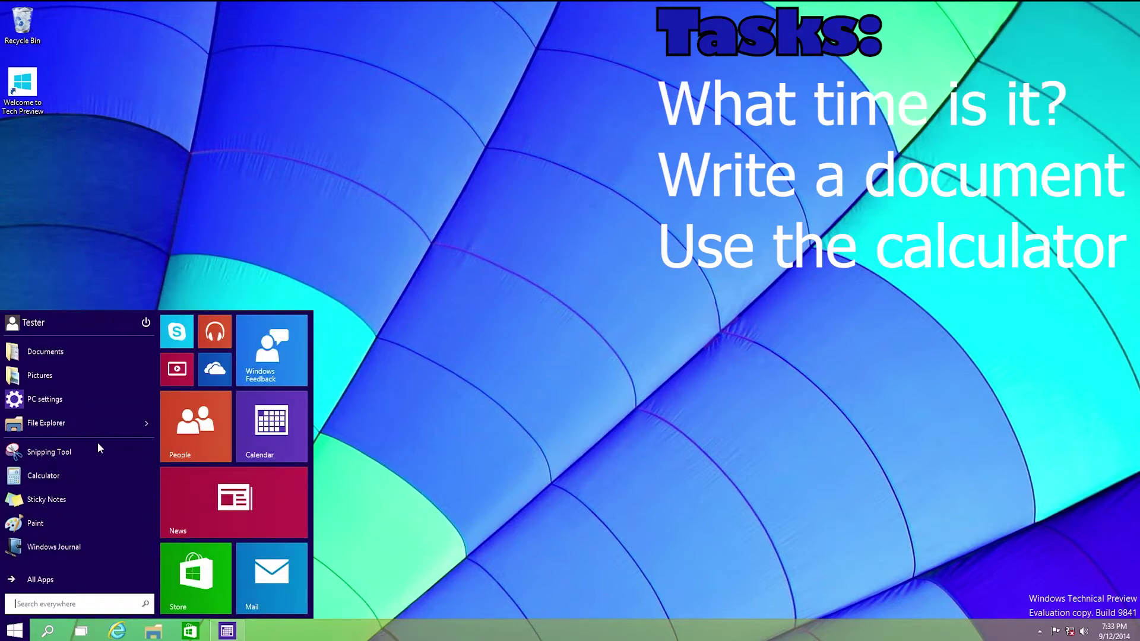
pyautogui.click(136, 585)
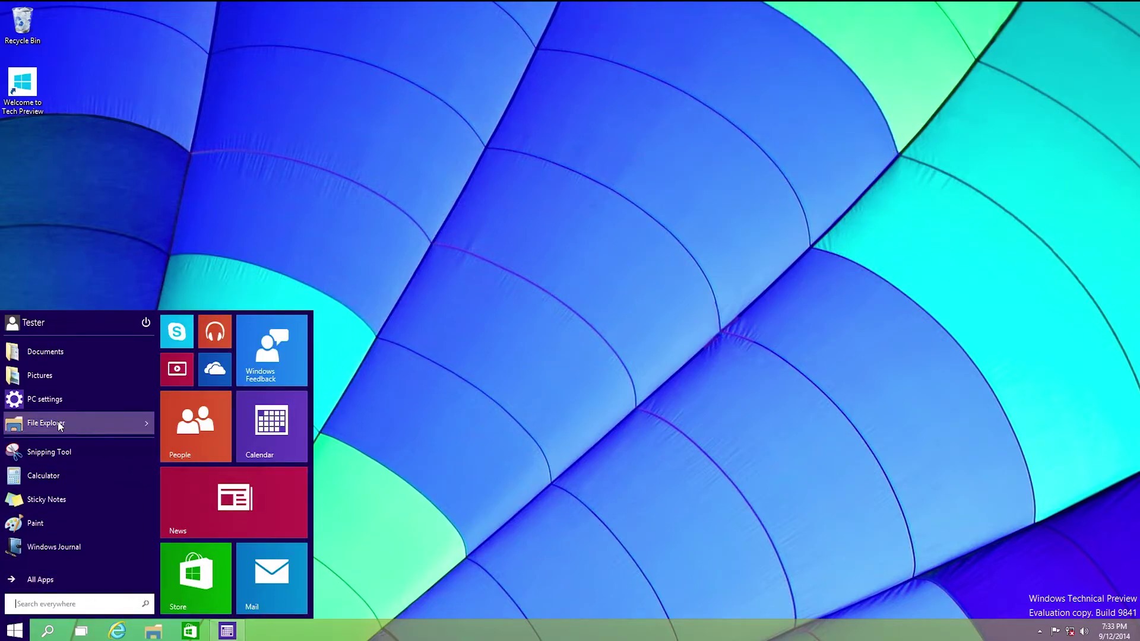
pyautogui.click(82, 475)
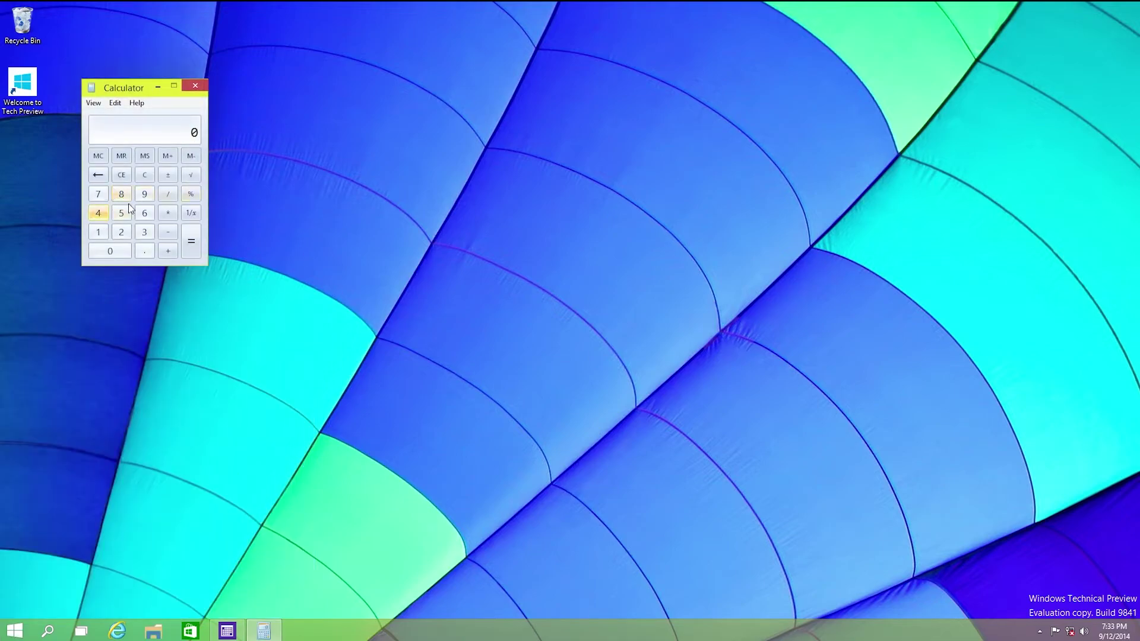
# Multiply 99 by 95 in the desktop Calculator and move its window closer to the middle of the desktop.
pyautogui.doubleClick(146, 197)
pyautogui.click(169, 217)
pyautogui.click(145, 196)
pyautogui.click(191, 241)
pyautogui.moveTo(136, 94); pyautogui.dragTo(336, 238)
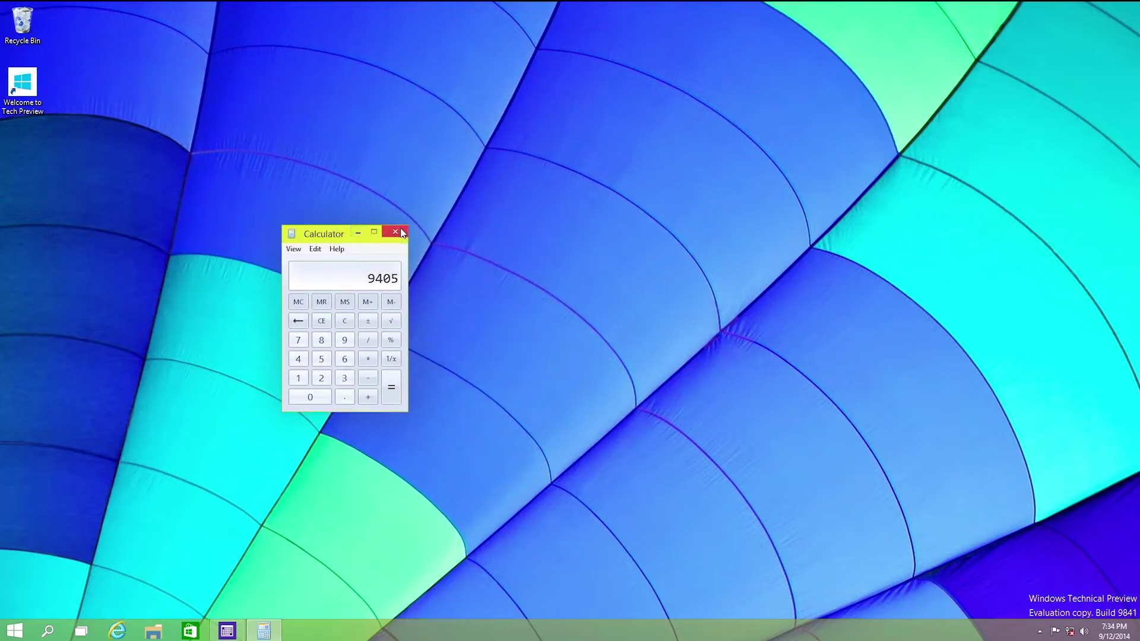
# Open the modern Calculator app from the Start menu's full list of apps.
pyautogui.click(14, 631)
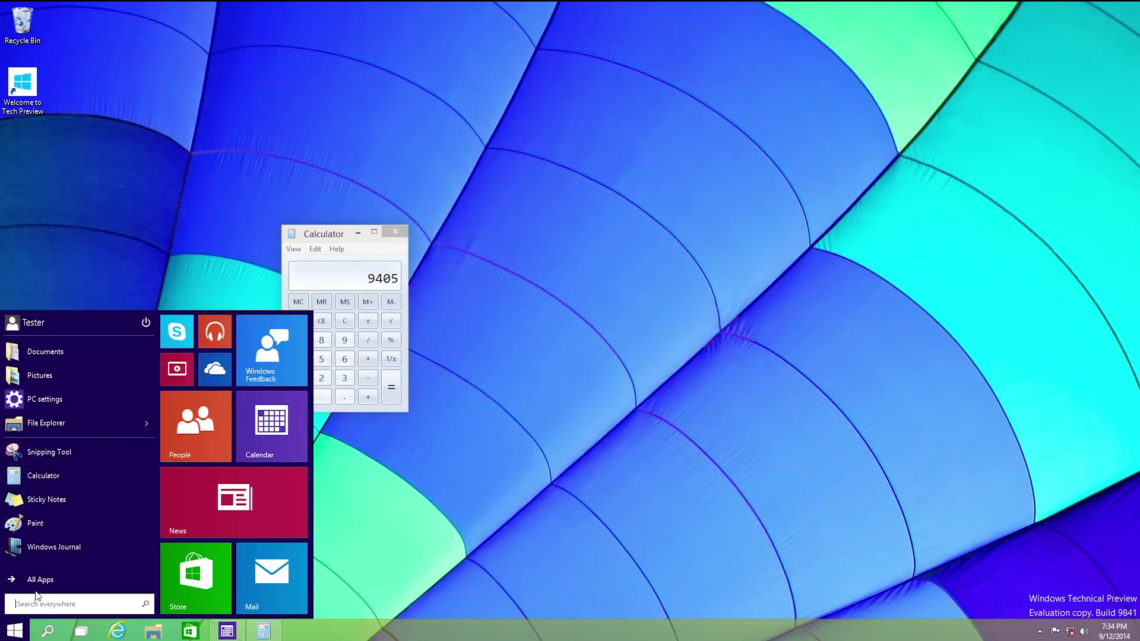
pyautogui.click(37, 582)
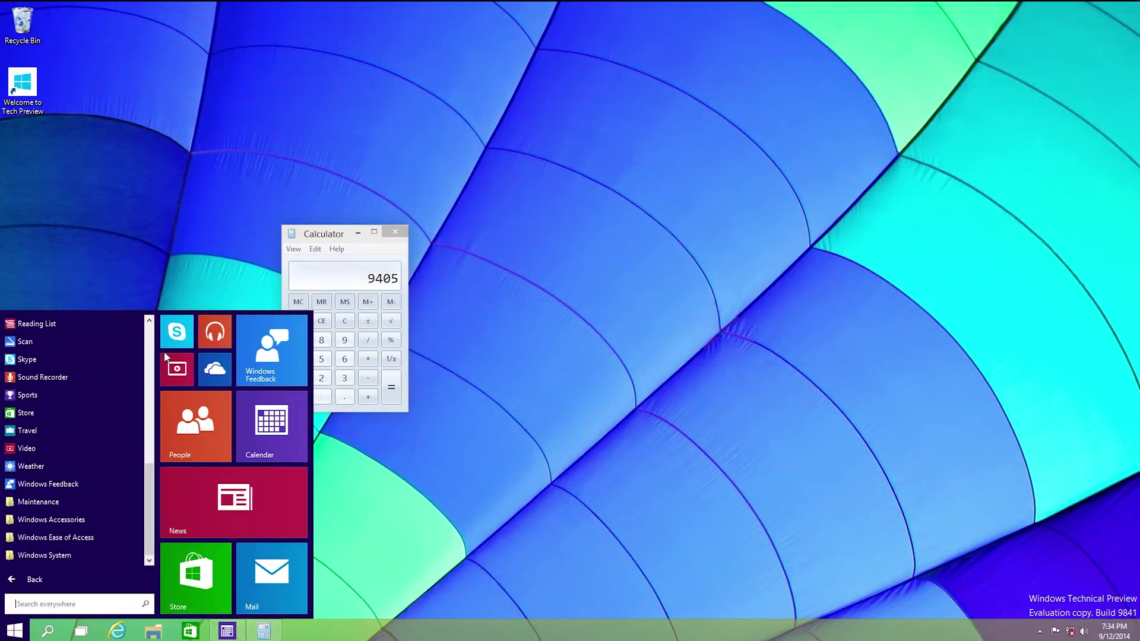
pyautogui.scroll(10, 89, 386)
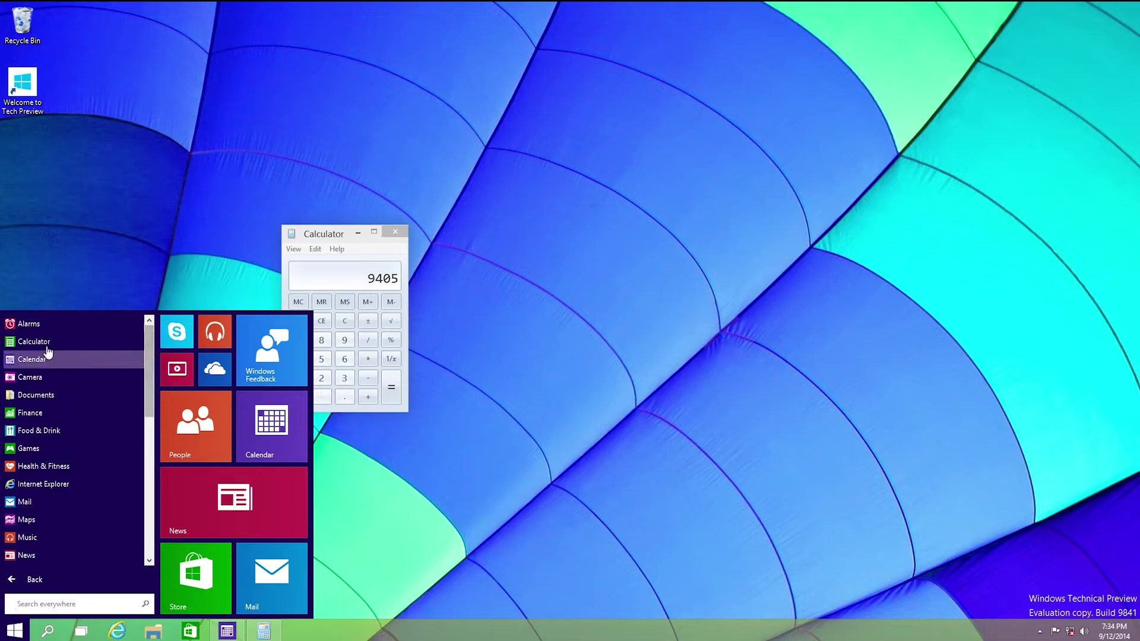
pyautogui.click(66, 343)
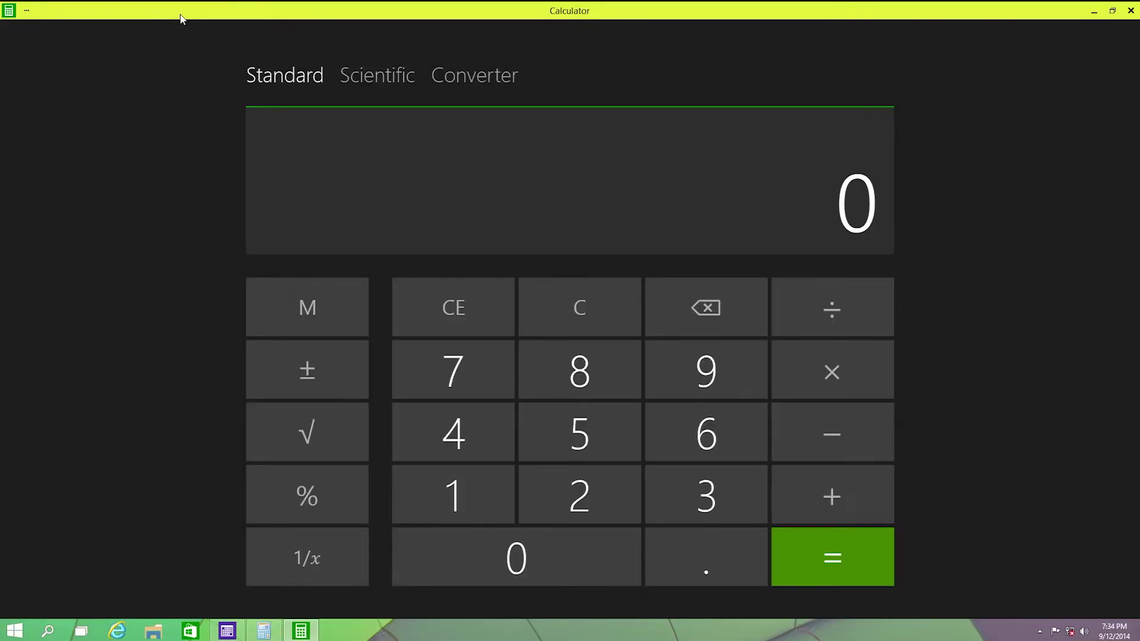
# Snap the Calculator app to the left half of the screen and detach it as a floating window.
pyautogui.moveTo(182, 19); pyautogui.dragTo(1, 119)
pyautogui.click(88, 15)
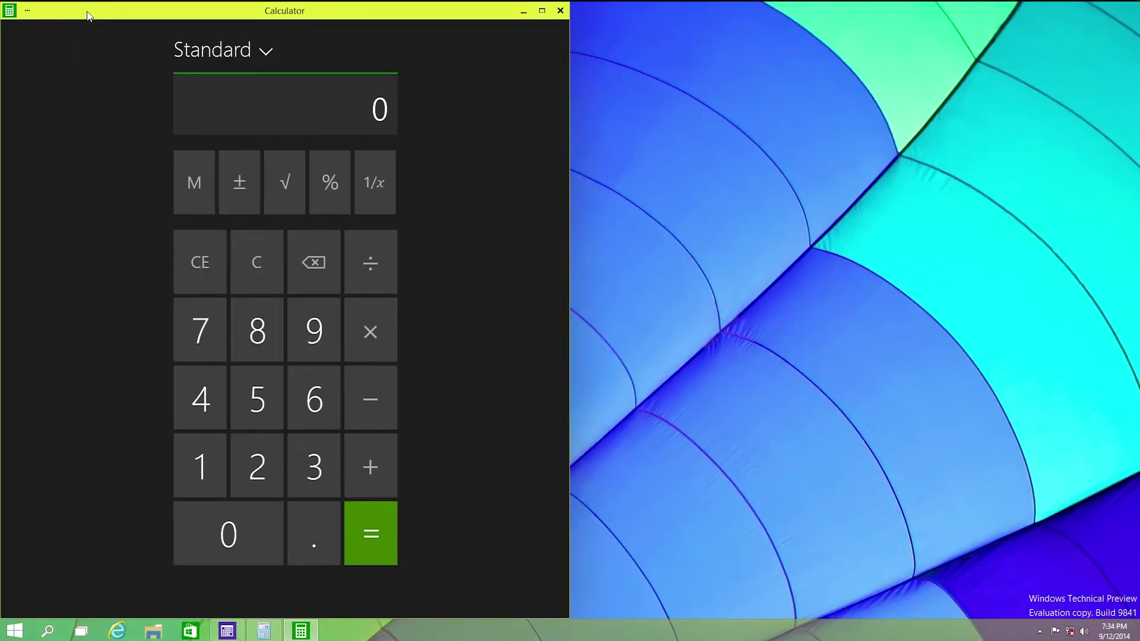
pyautogui.moveTo(83, 11); pyautogui.dragTo(240, 53)
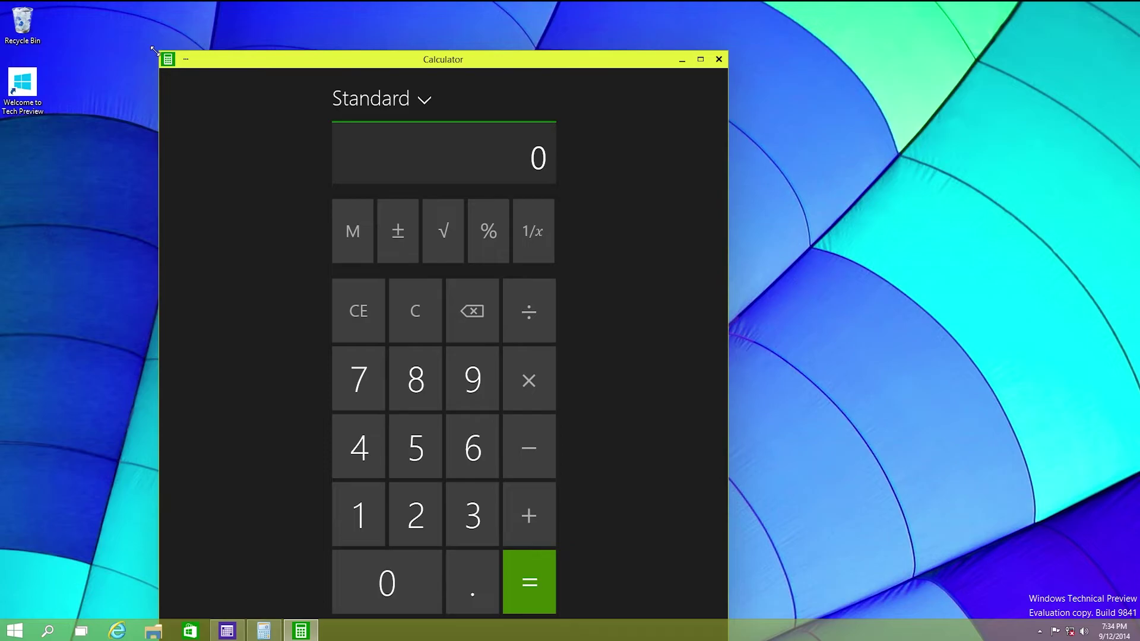
# Resize the floating Calculator app to a wider, shorter window and place it fully within the desktop.
pyautogui.moveTo(153, 50); pyautogui.dragTo(72, 173)
pyautogui.moveTo(69, 310); pyautogui.dragTo(53, 348)
pyautogui.moveTo(126, 185); pyautogui.dragTo(226, 82)
# Multiply 99 by 95 in the Calculator app and bring the desktop Calculator to the front beside it.
pyautogui.click(596, 381)
pyautogui.click(591, 380)
pyautogui.click(680, 374)
pyautogui.click(598, 380)
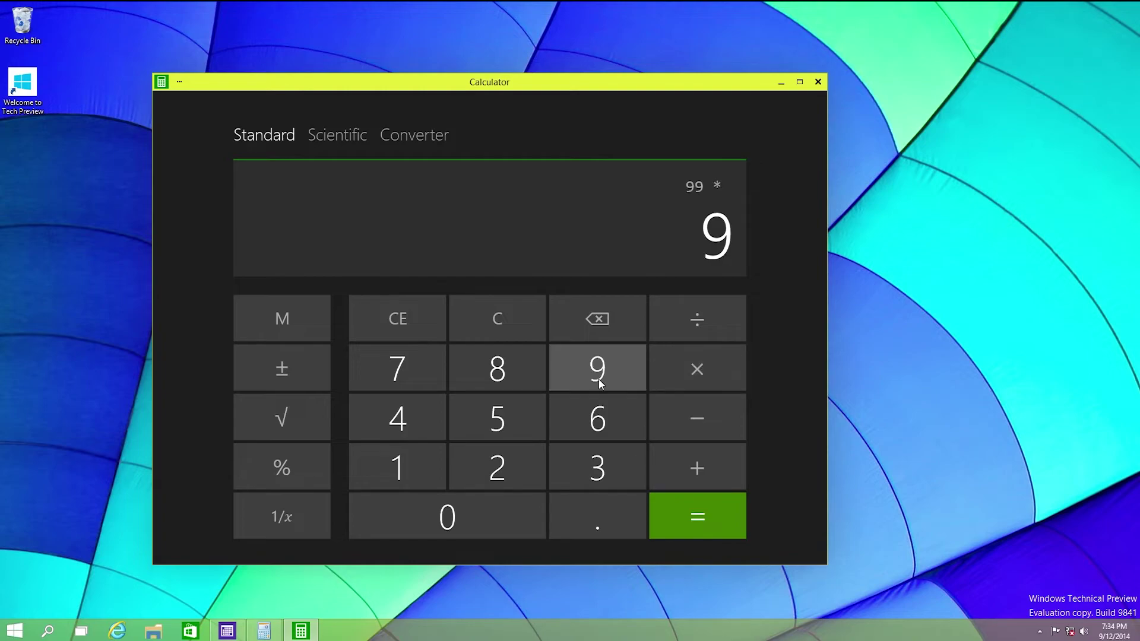
pyautogui.click(519, 415)
pyautogui.click(658, 514)
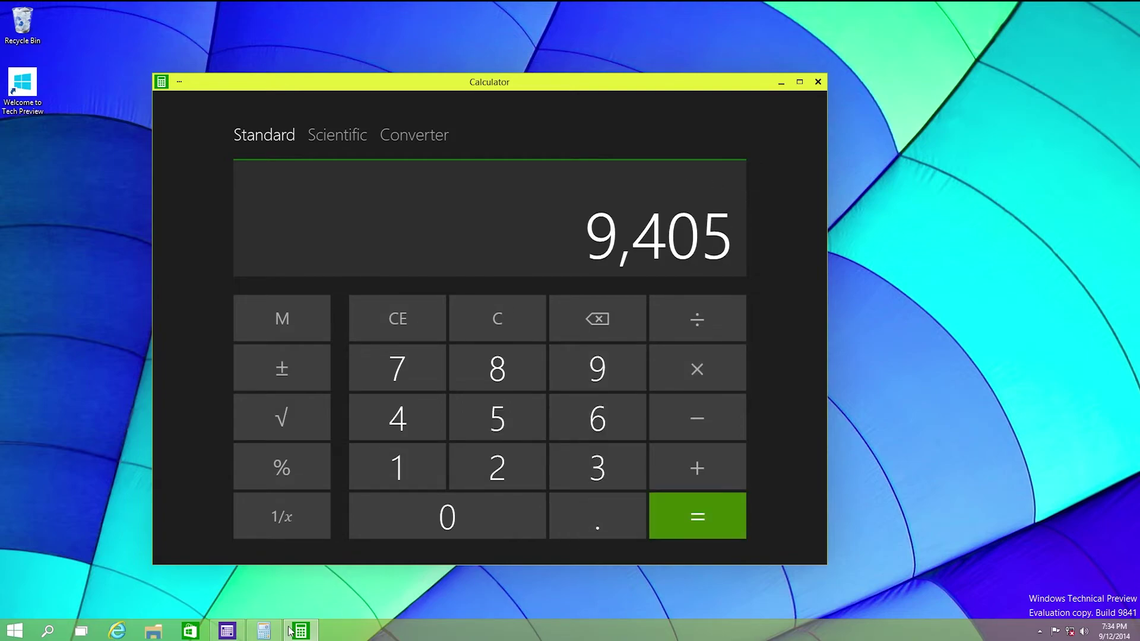
pyautogui.click(265, 631)
pyautogui.moveTo(327, 238); pyautogui.dragTo(63, 170)
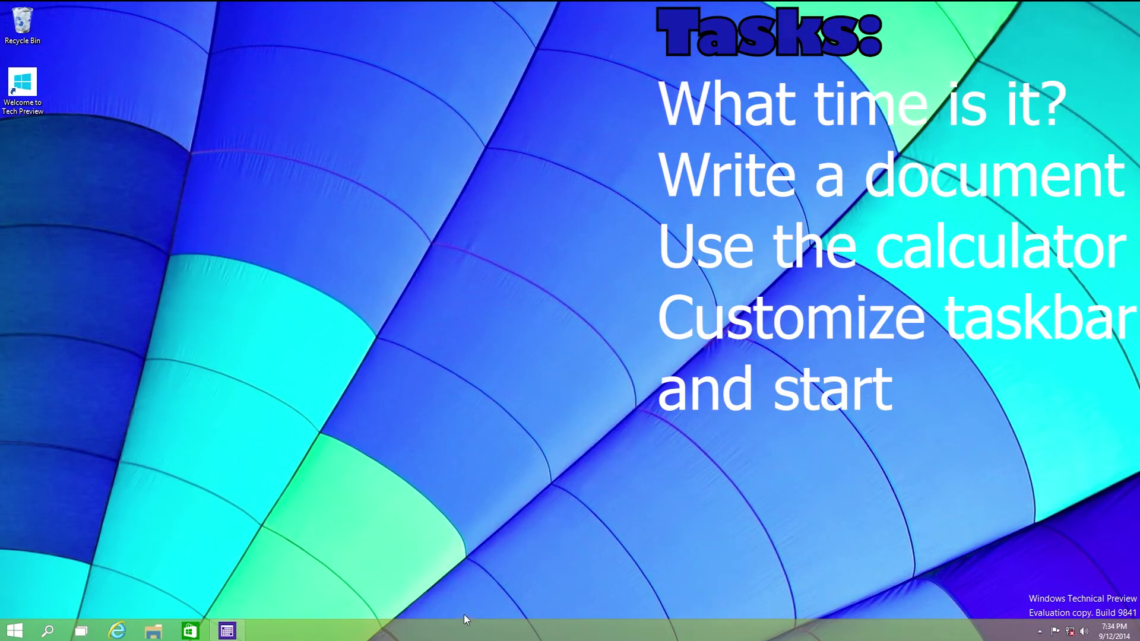
# Set the taskbar to use small buttons with text labels in its properties and save the changes.
pyautogui.rightClick(466, 630)
pyautogui.click(482, 615)
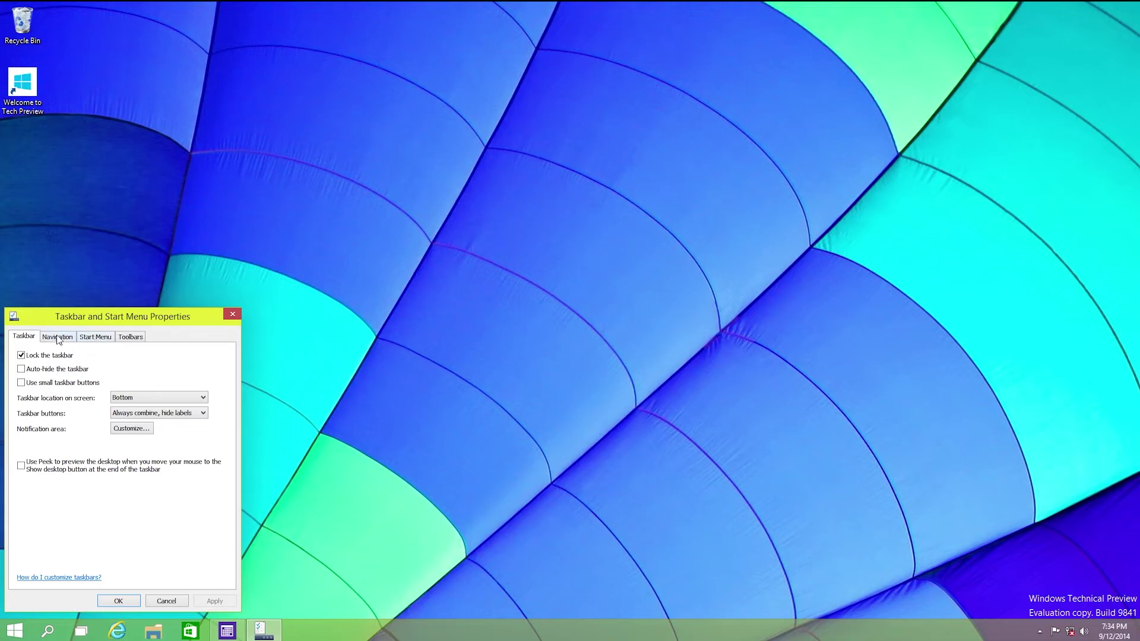
pyautogui.click(64, 383)
pyautogui.click(132, 414)
pyautogui.click(134, 429)
pyautogui.click(112, 603)
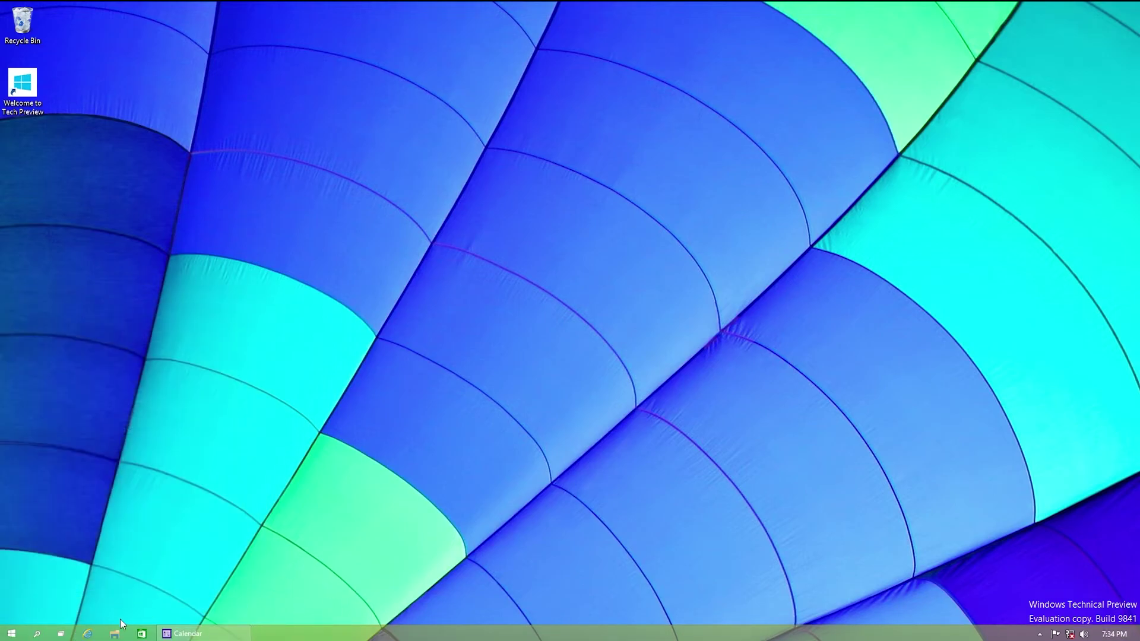
# Make the Start menu taller and pin Notepad and Remote Desktop Connection as tiles below Store and Mail.
pyautogui.click(11, 634)
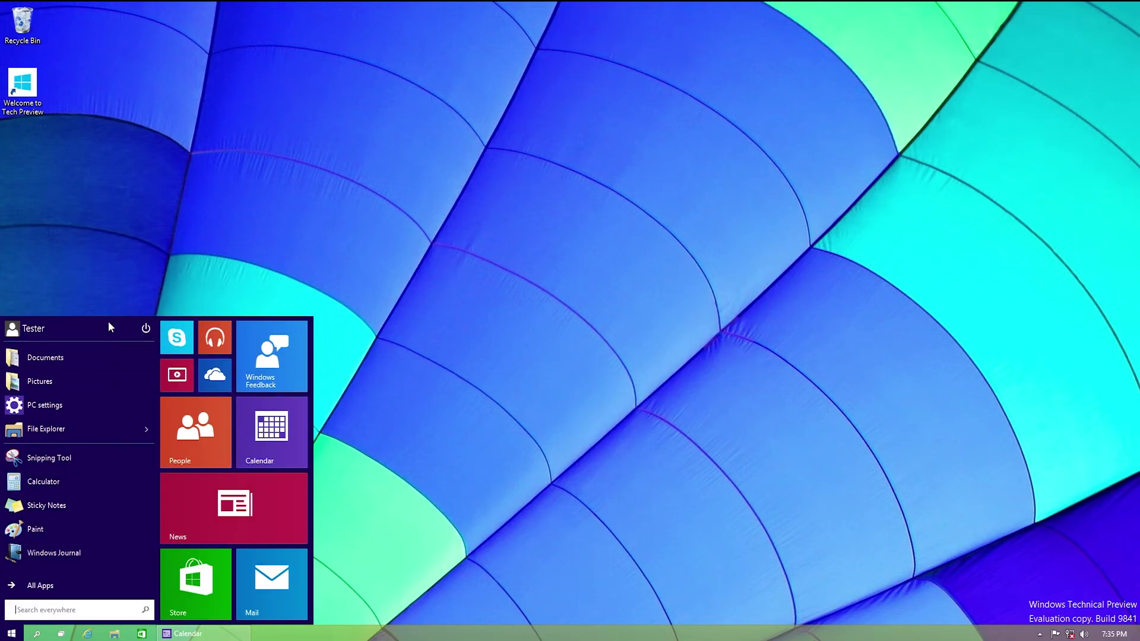
pyautogui.moveTo(113, 279); pyautogui.dragTo(102, 110)
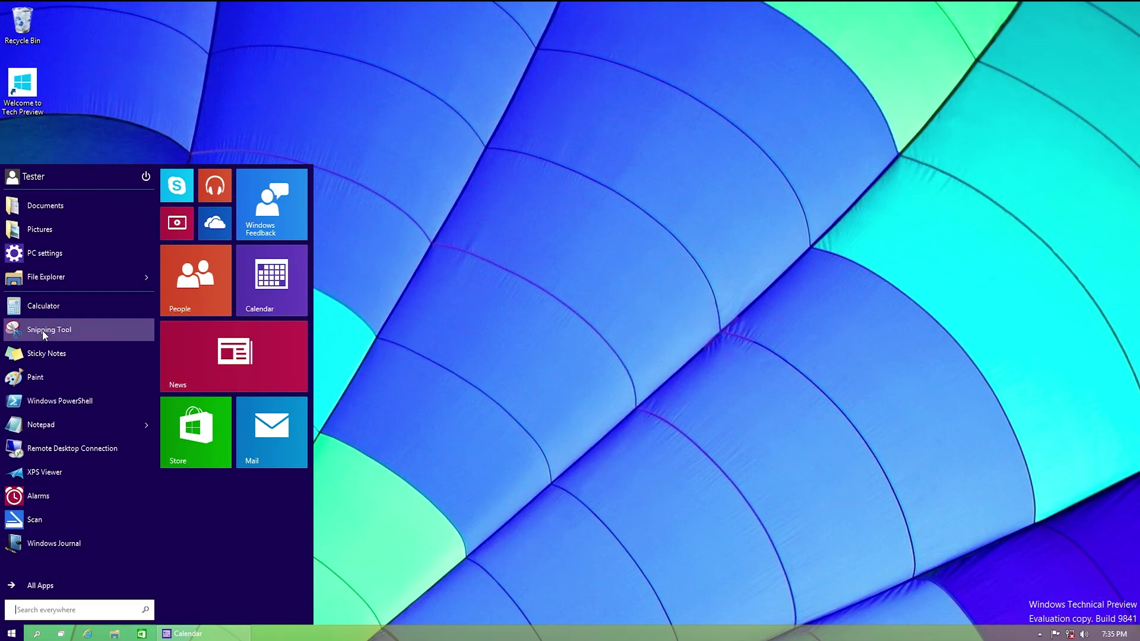
pyautogui.moveTo(228, 500); pyautogui.dragTo(227, 499)
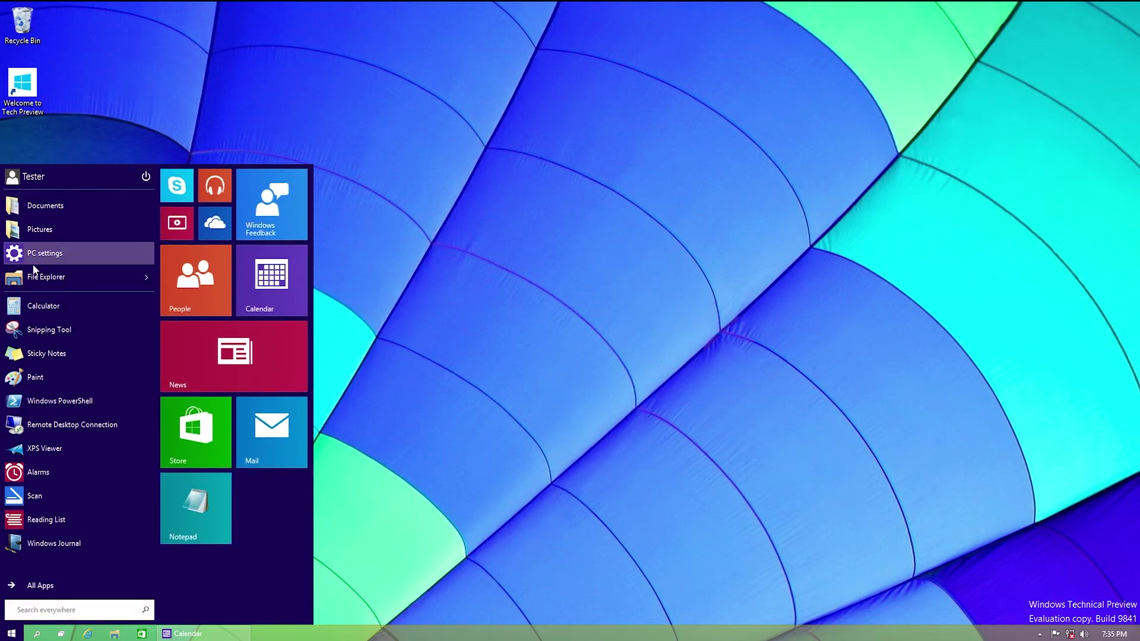
pyautogui.moveTo(112, 414); pyautogui.dragTo(268, 500)
# Look through the full list of apps in the Start menu and close the menu.
pyautogui.click(52, 582)
pyautogui.scroll(-5, 58, 363)
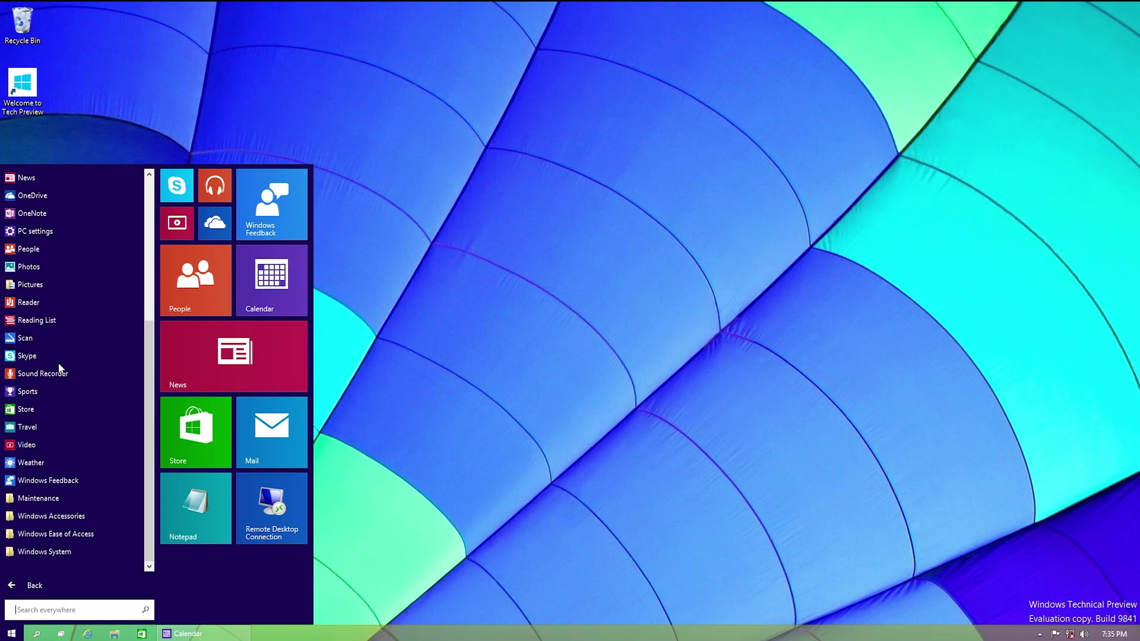
pyautogui.scroll(5, 59, 364)
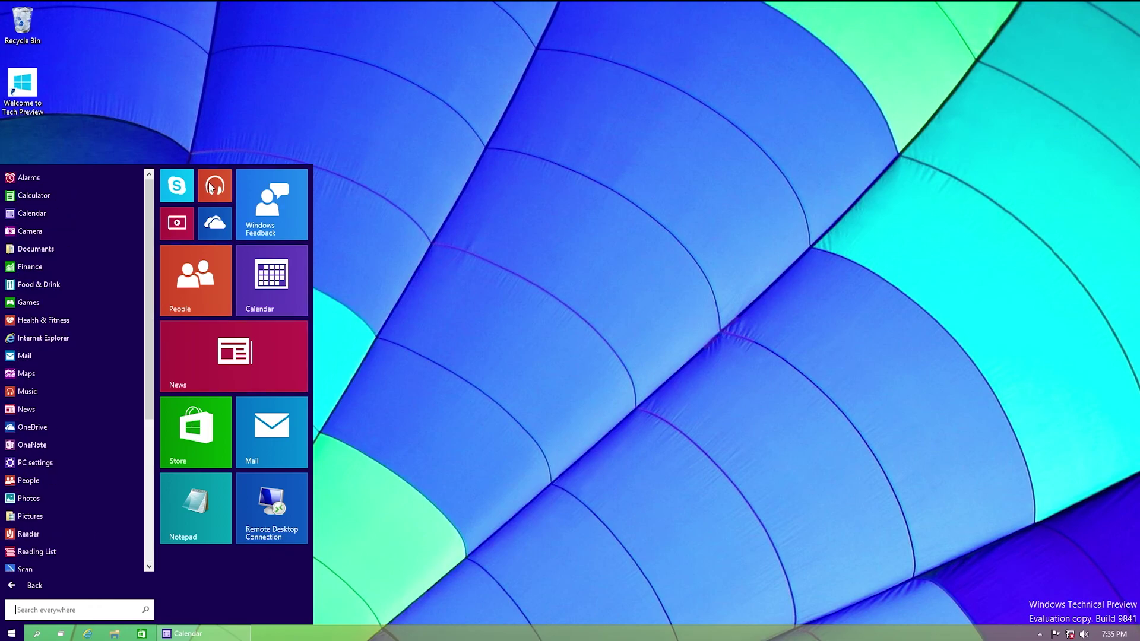
pyautogui.click(898, 315)
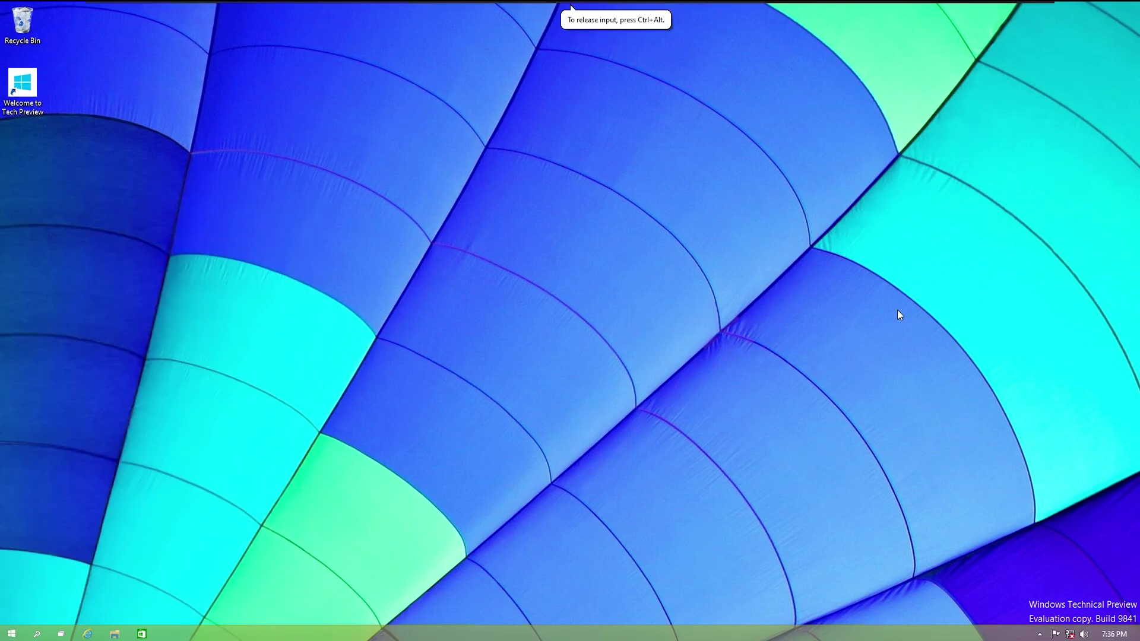